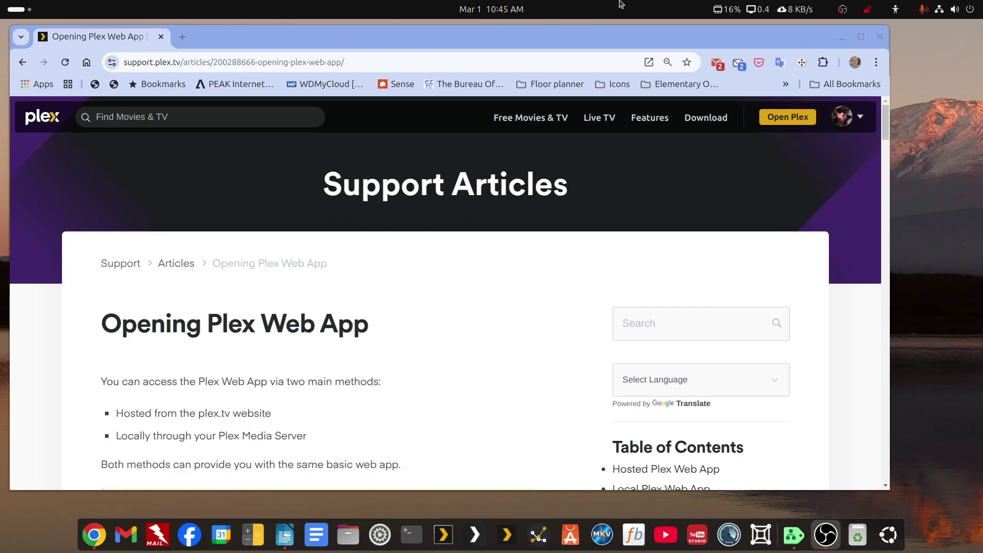
Nudge the Plex Support article window slightly aside to reach the claim-server notes.
left_click_drag(530, 35, 583, 48)
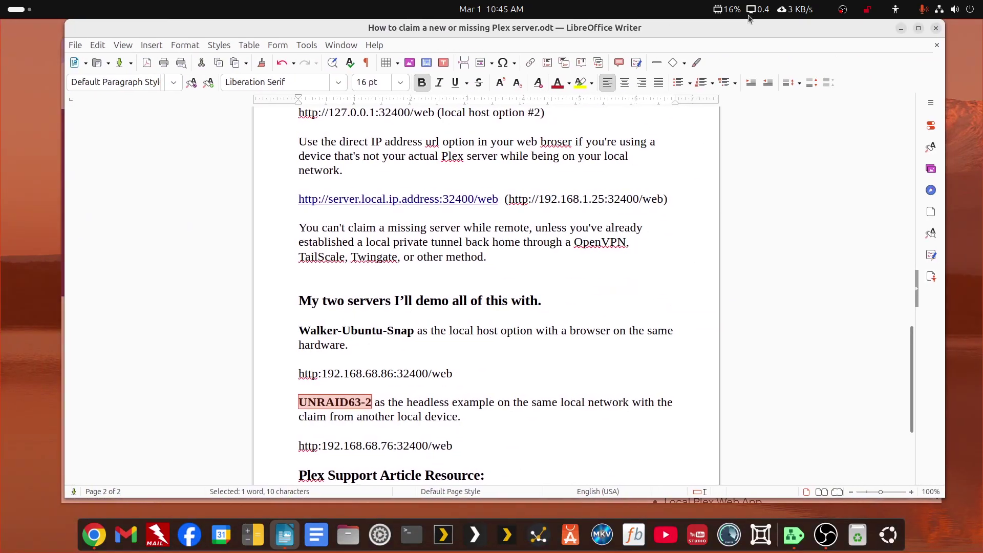
Return to page 1 and highlight the localhost, 127.0.0.1 and server-IP URL options.
scroll(779, 259, "up", 1)
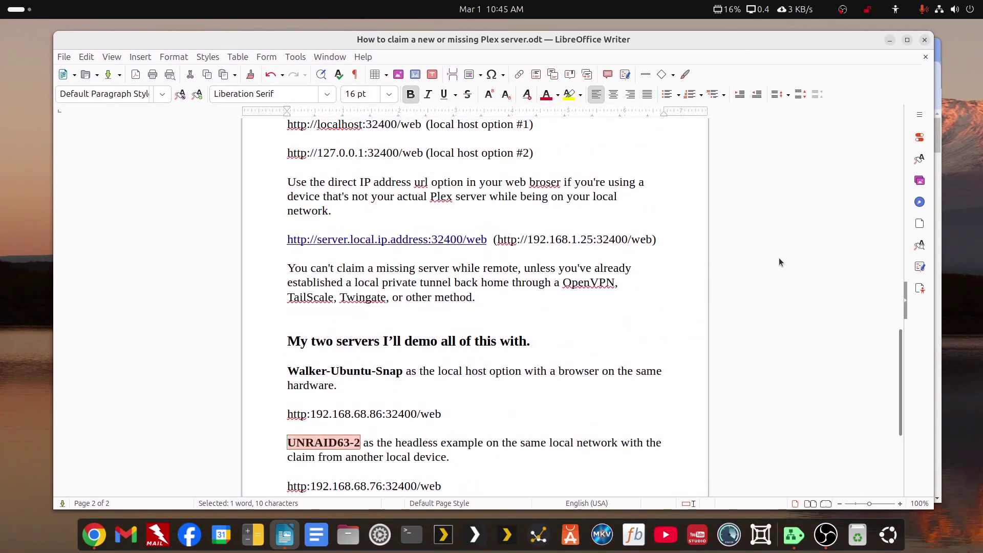
left_click_drag(899, 379, 900, 156)
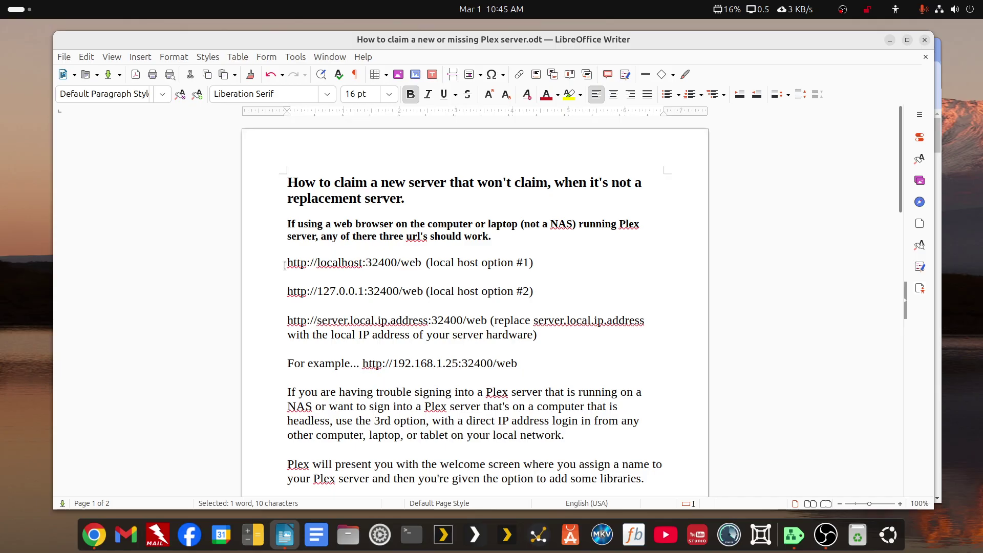
left_click_drag(286, 262, 421, 265)
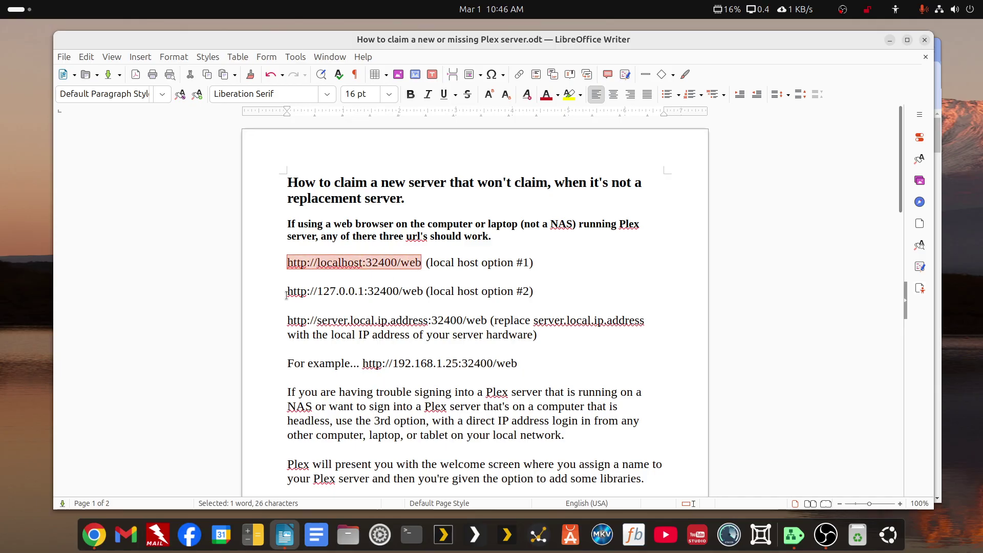
left_click_drag(287, 292, 423, 292)
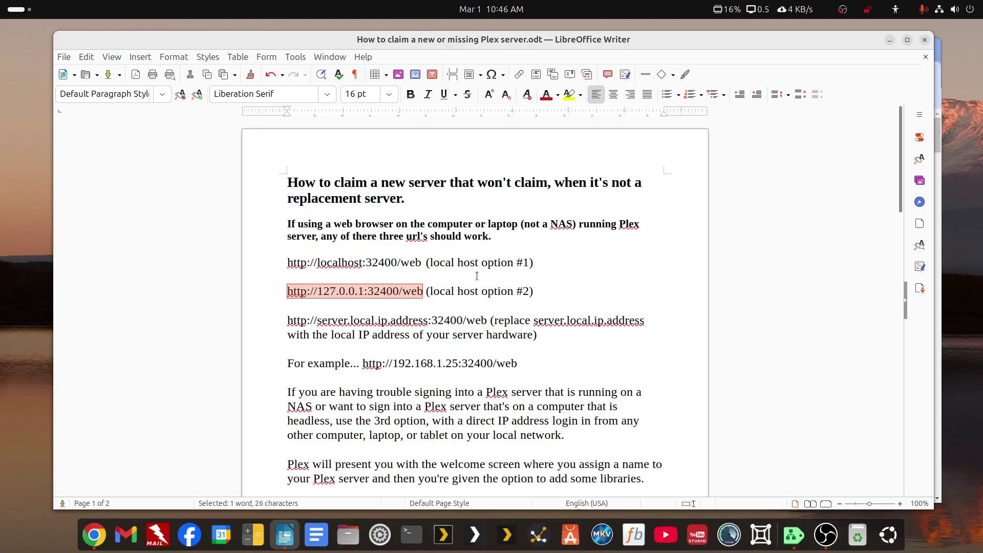
left_click_drag(285, 322, 484, 319)
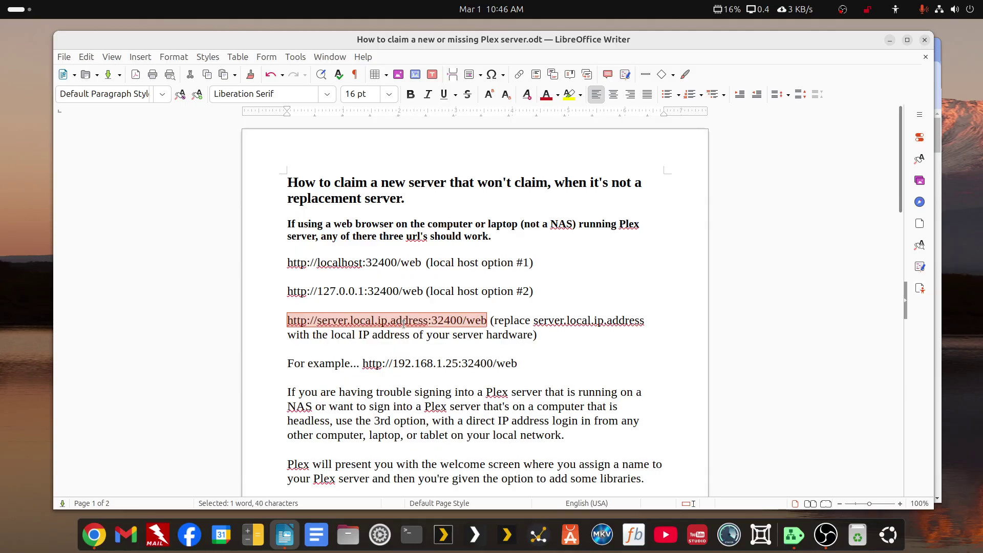
Highlight the server.local.ip placeholder and the example IP 192.168.1.25, then deselect.
left_click(317, 321)
left_click_drag(317, 322, 388, 324)
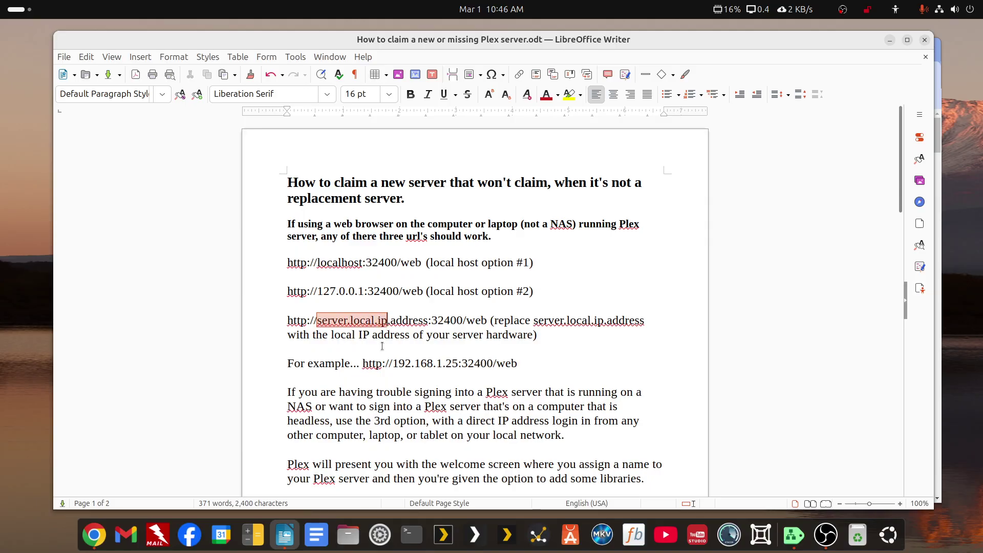
left_click_drag(392, 364, 457, 369)
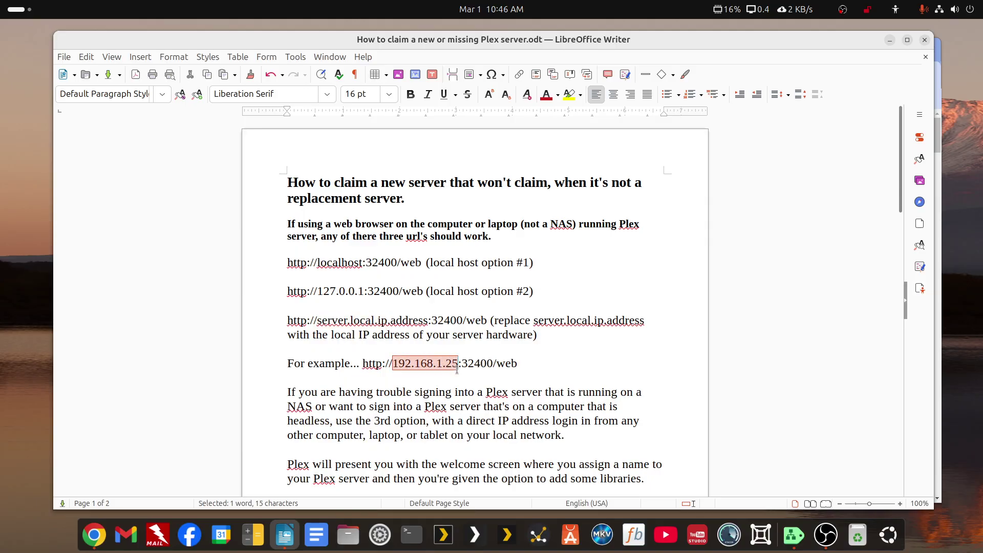
left_click(537, 365)
Scroll down and highlight 'Server' in the Authorized Devices removal step.
scroll(533, 368, "down", 8)
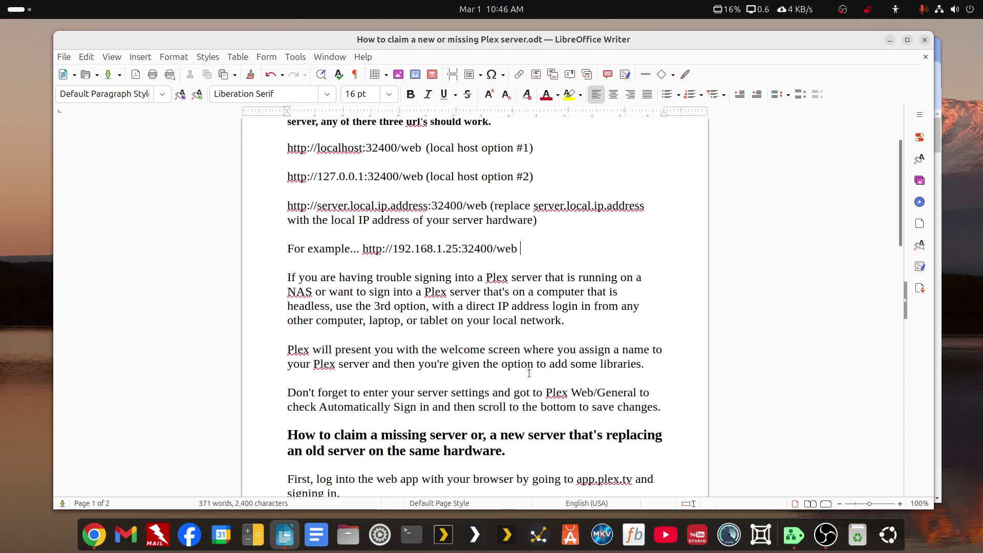
scroll(529, 374, "down", 2)
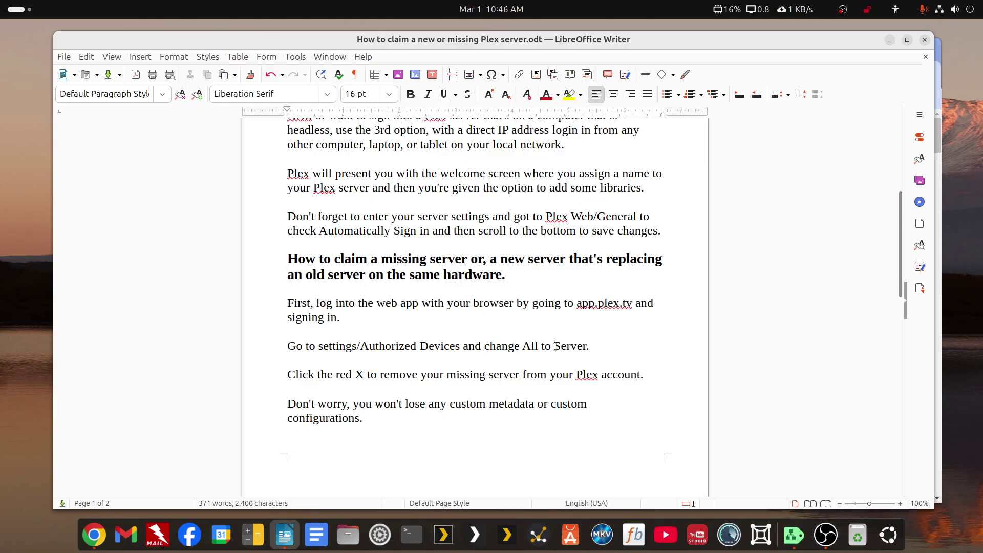
left_click_drag(553, 347, 583, 345)
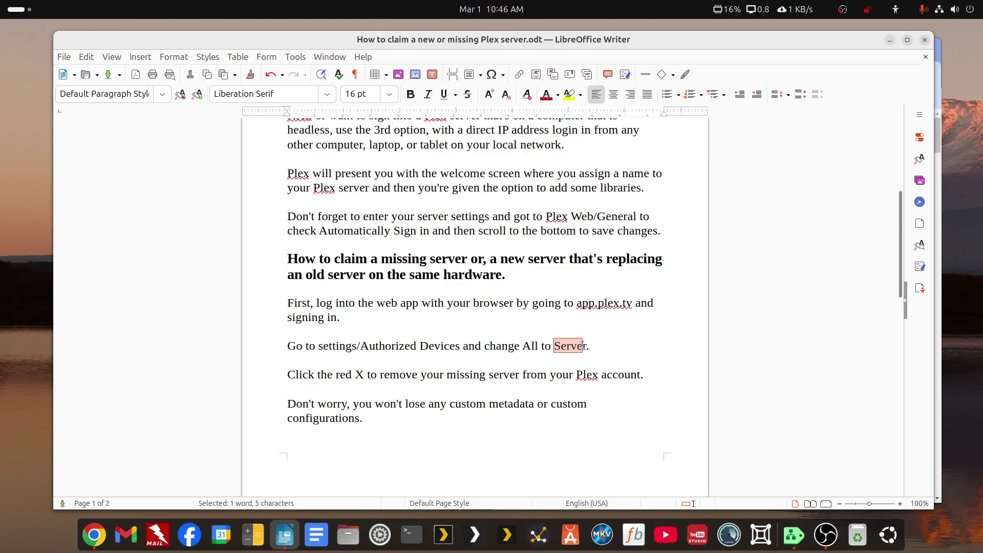
left_click(601, 327)
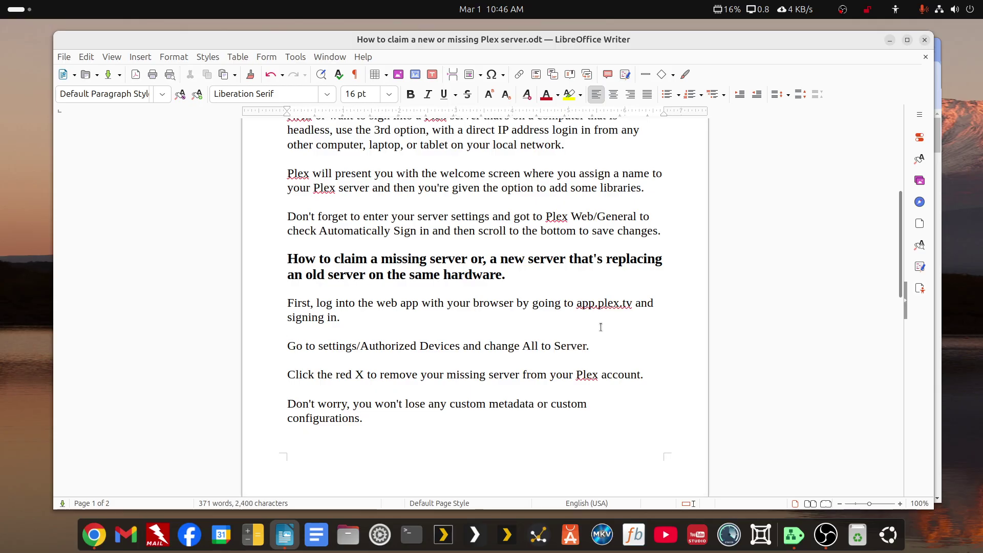
Highlight the example direct-IP link, then scroll on to the top of page 2.
scroll(518, 302, "down", 3)
scroll(517, 307, "up", 2)
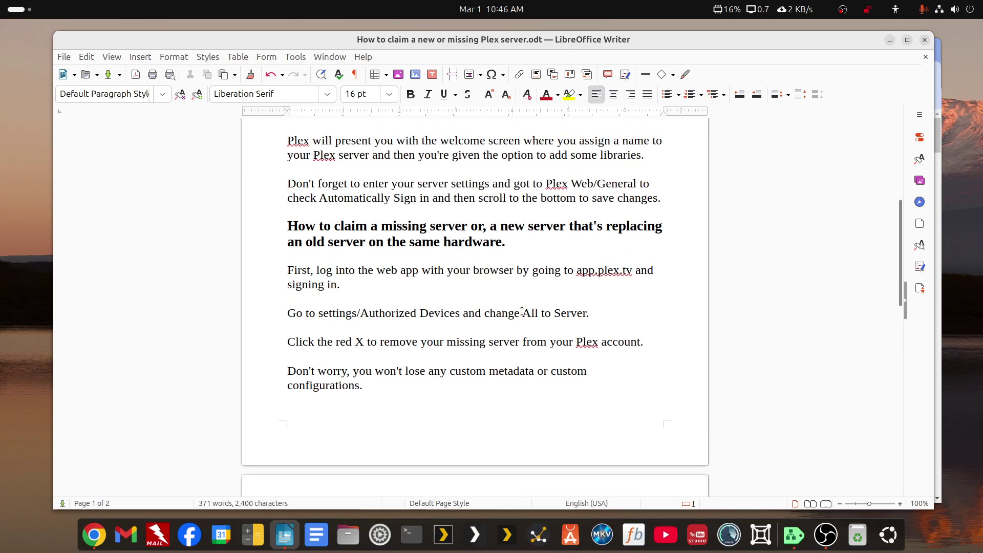
scroll(516, 311, "up", 3)
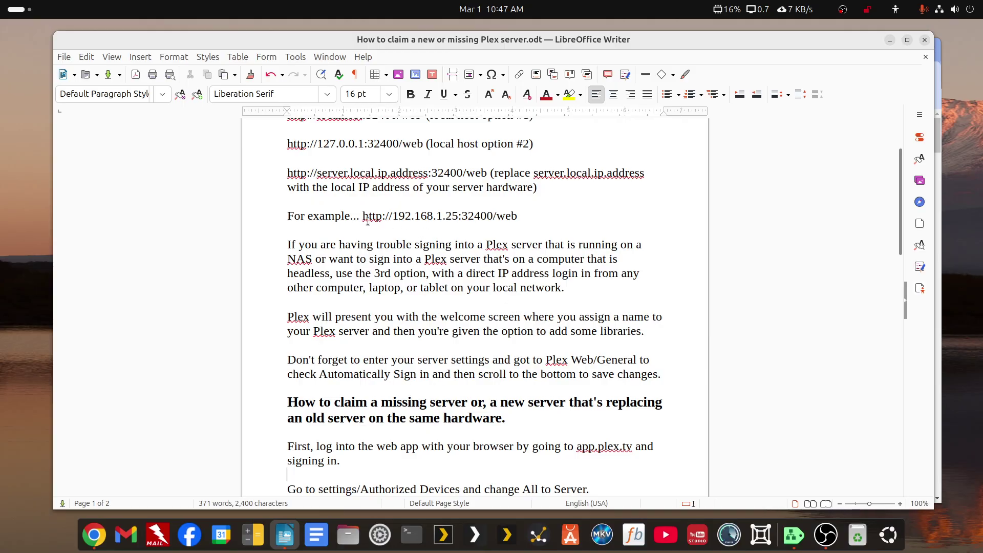
left_click_drag(363, 216, 490, 221)
scroll(490, 221, "down", 5)
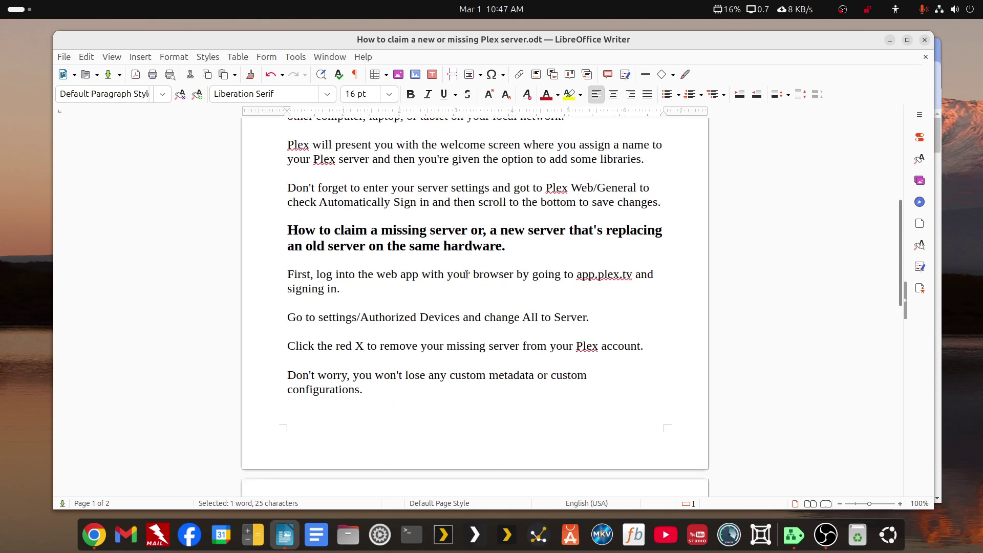
scroll(454, 281, "up", 4)
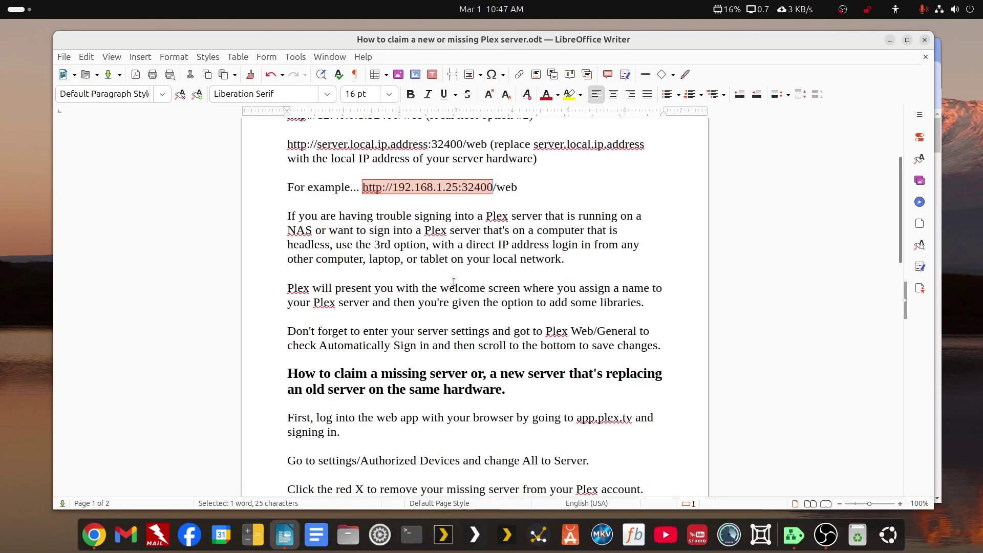
scroll(454, 281, "up", 3)
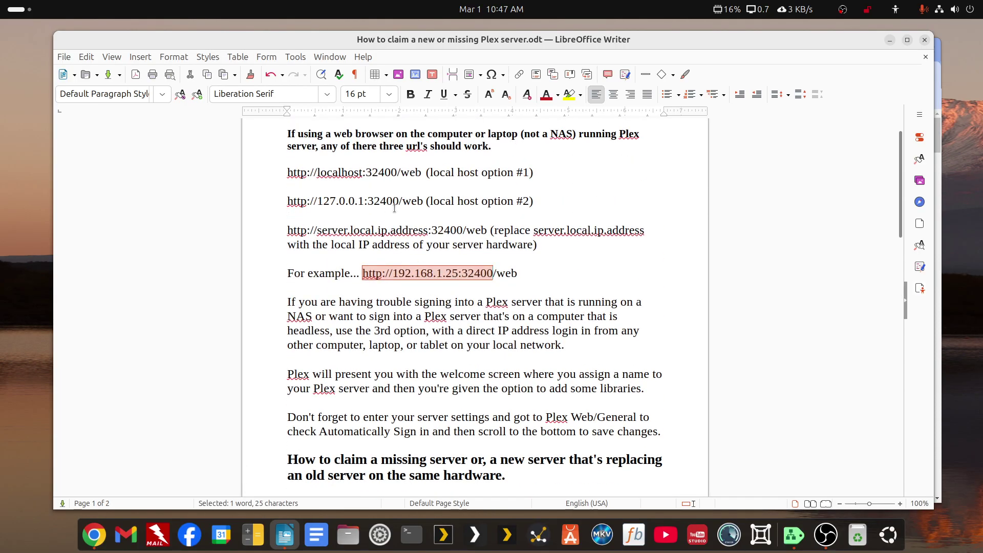
scroll(396, 211, "down", 2)
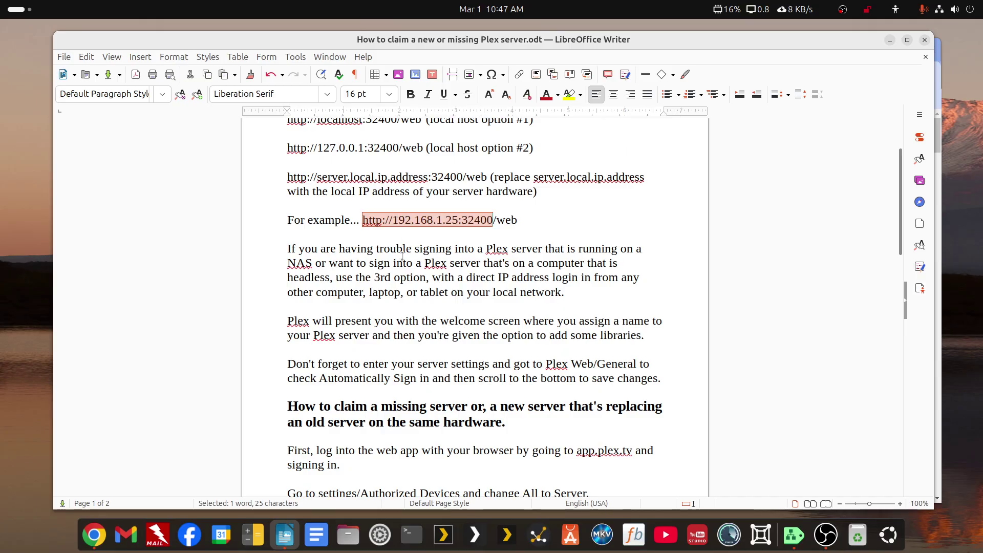
scroll(423, 296, "down", 3)
scroll(423, 296, "down", 3)
Scroll to 'My two servers' and highlight the demo server's and UNRAID63-2's addresses.
scroll(424, 296, "down", 9)
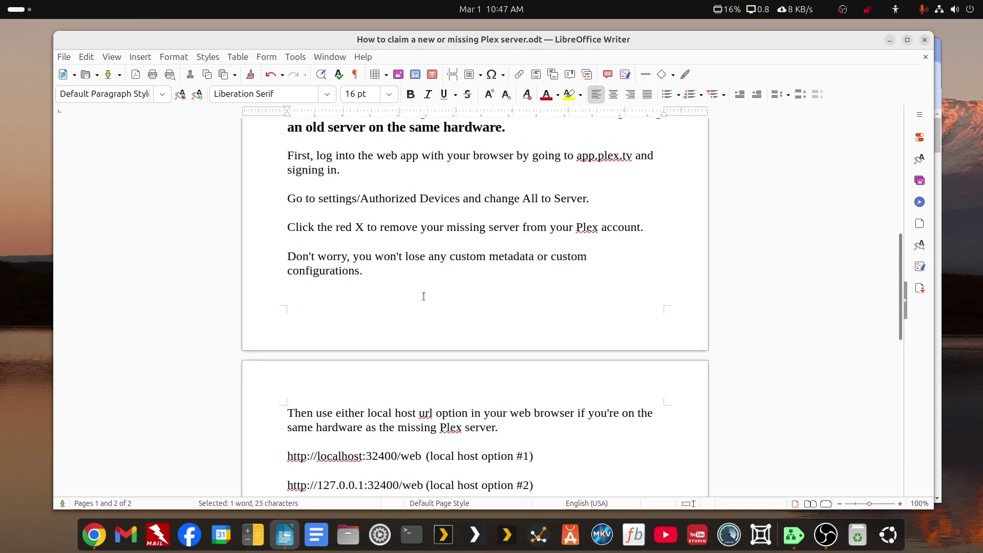
scroll(423, 296, "down", 9)
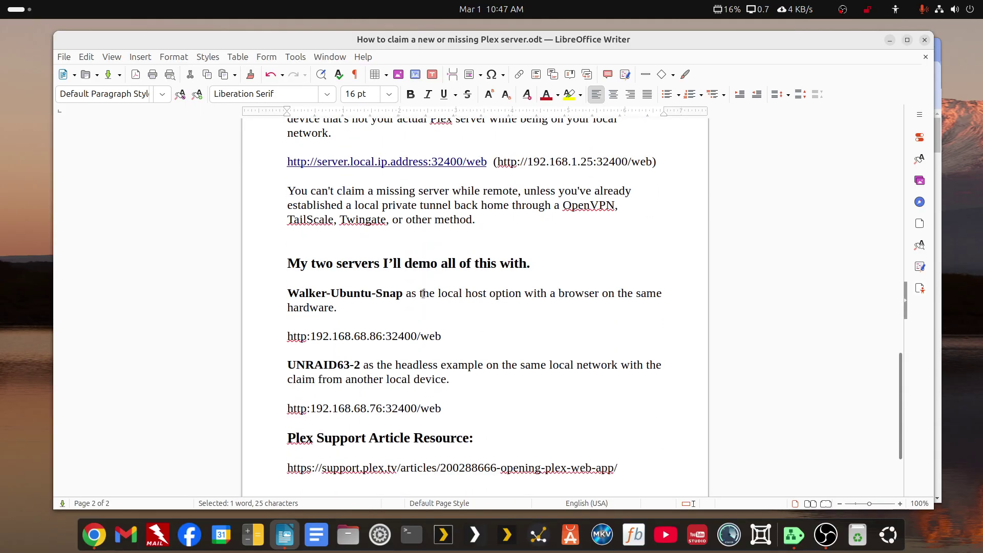
scroll(422, 294, "down", 2)
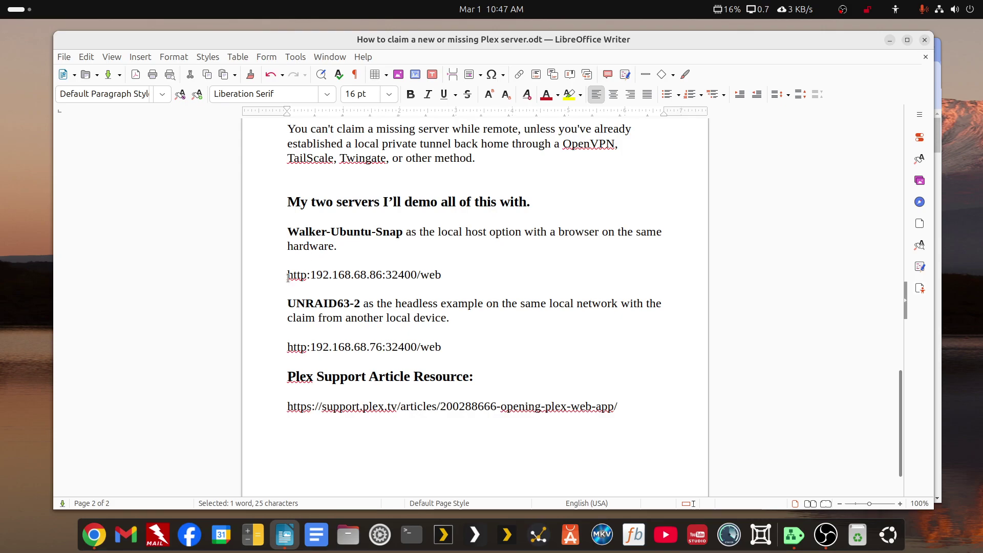
left_click_drag(293, 275, 445, 277)
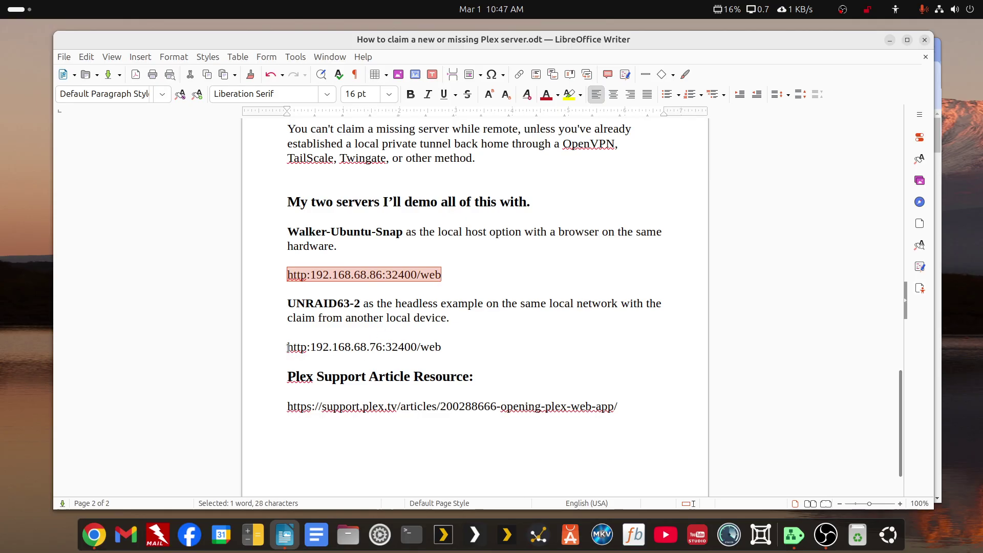
left_click_drag(288, 347, 440, 343)
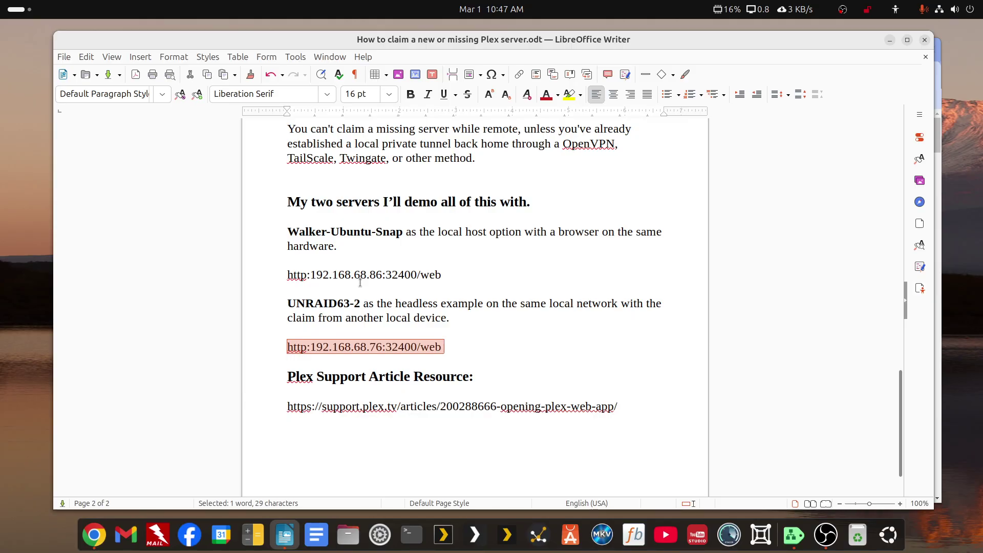
Re-highlight the first server address, return to the top, and minimize Writer with Super+H.
left_click_drag(286, 275, 441, 276)
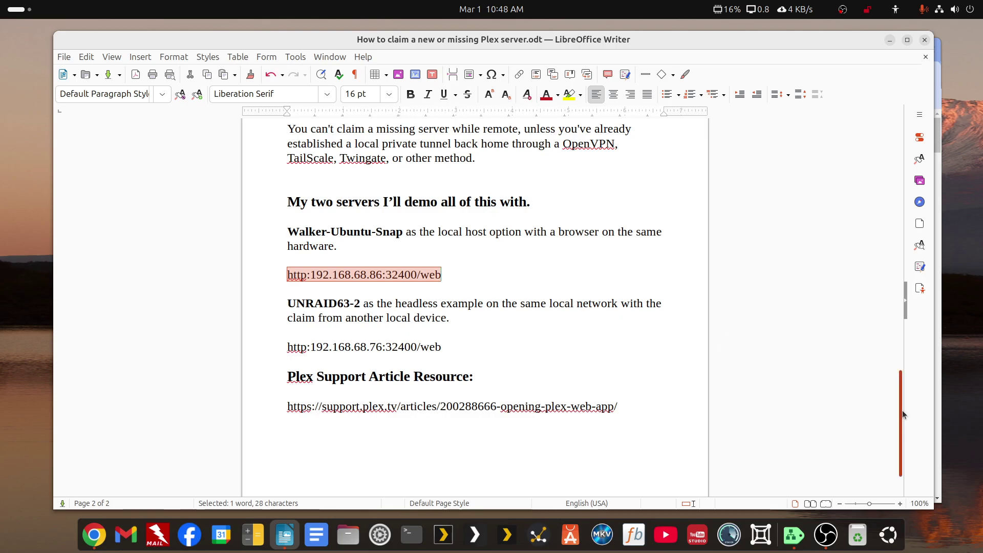
left_click_drag(902, 414, 748, 37)
key("super+h")
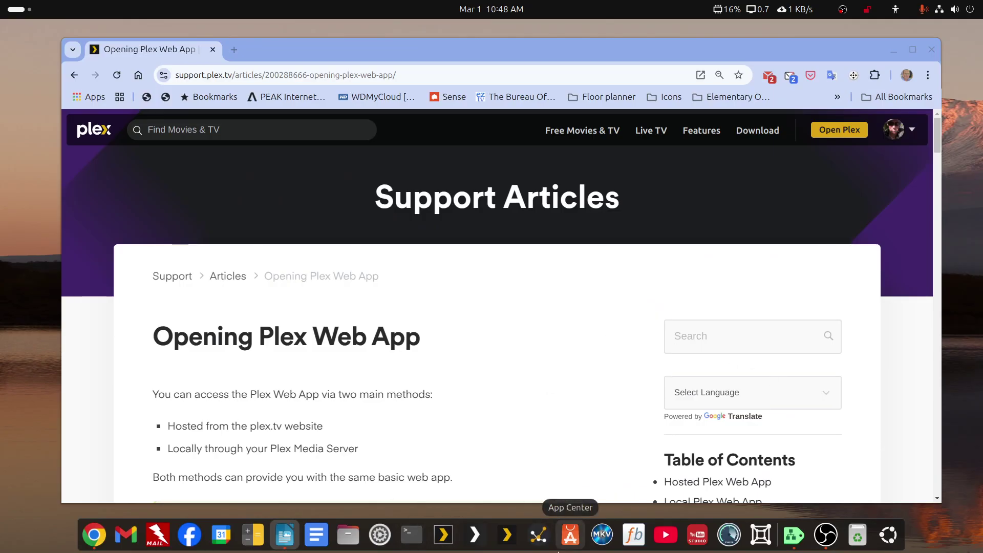
left_click(475, 535)
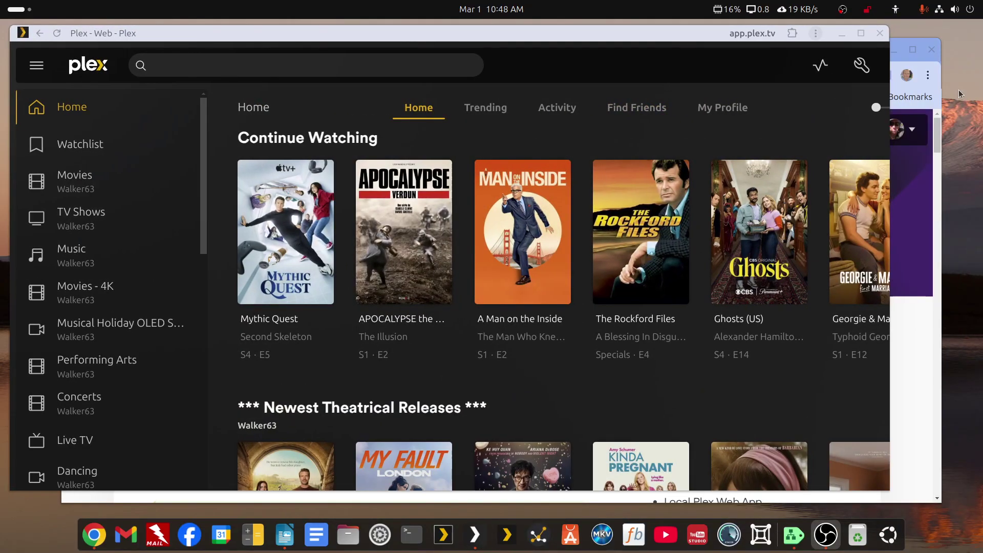
left_click_drag(683, 32, 724, 43)
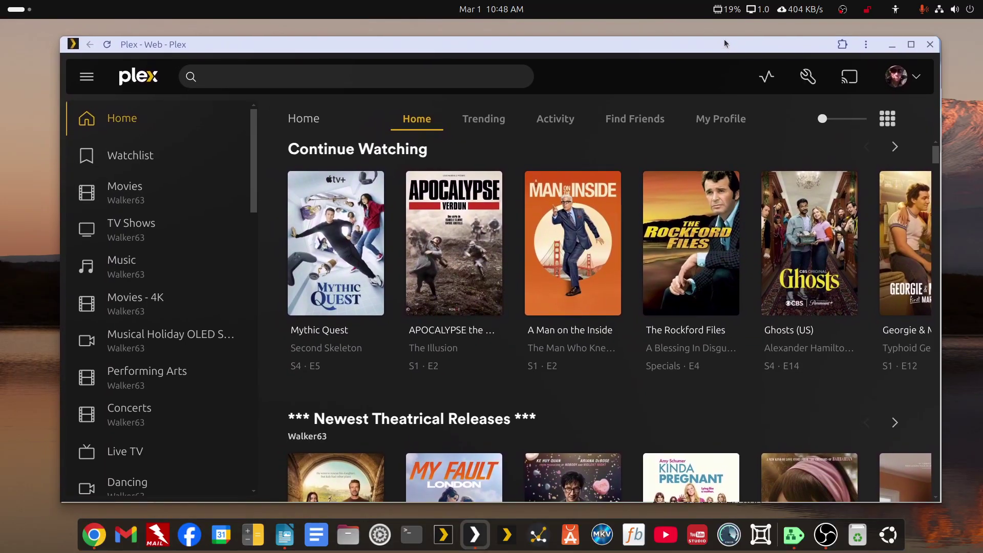
left_click(805, 77)
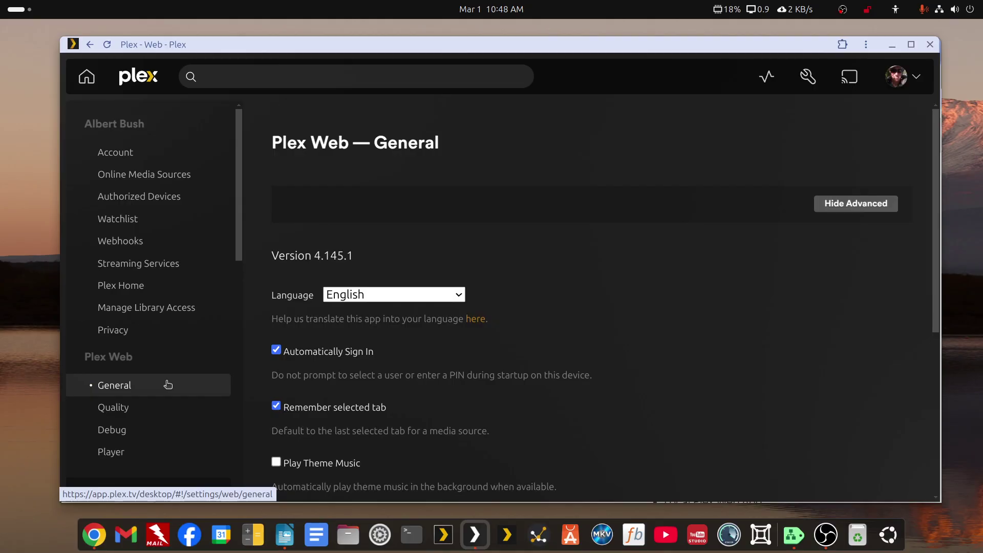
scroll(159, 376, "down", 4)
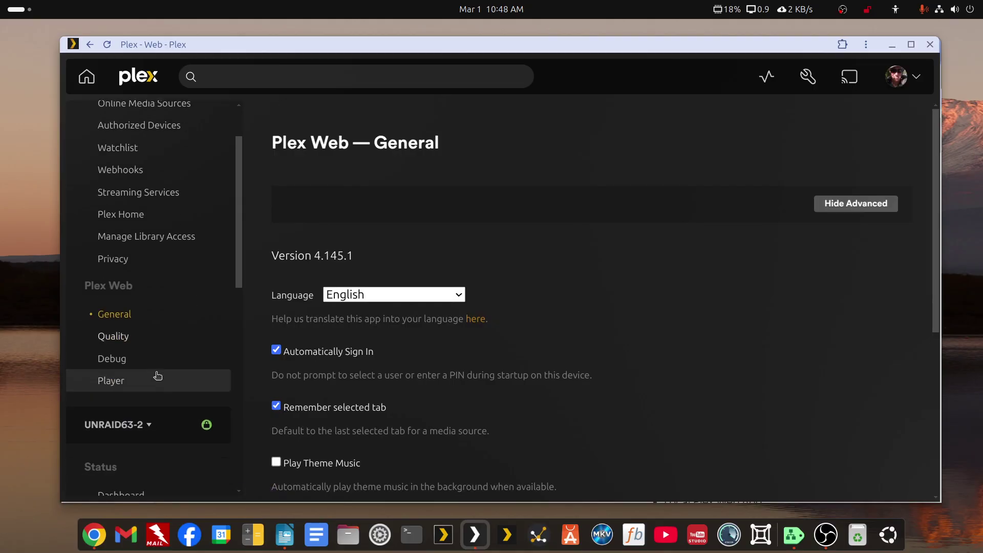
left_click(127, 287)
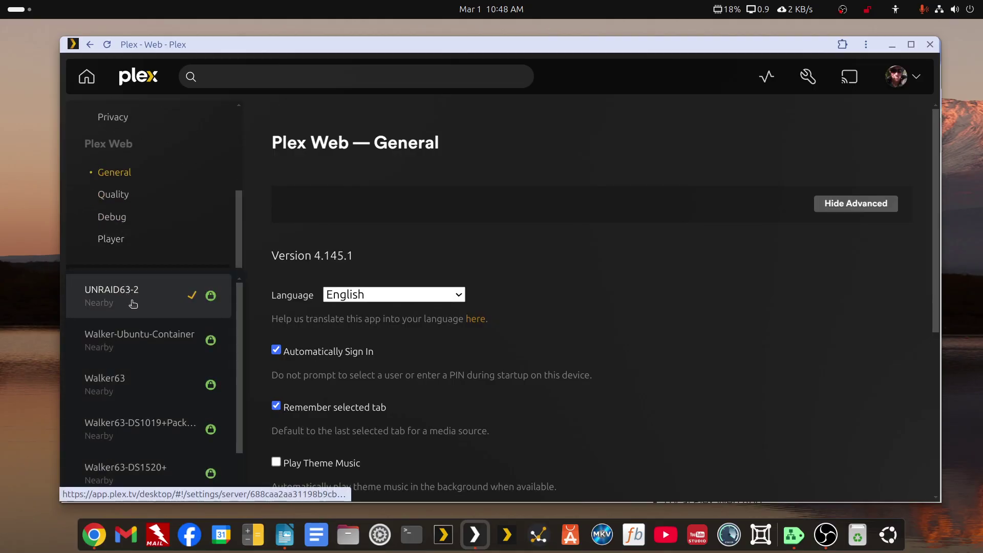
scroll(137, 313, "down", 1)
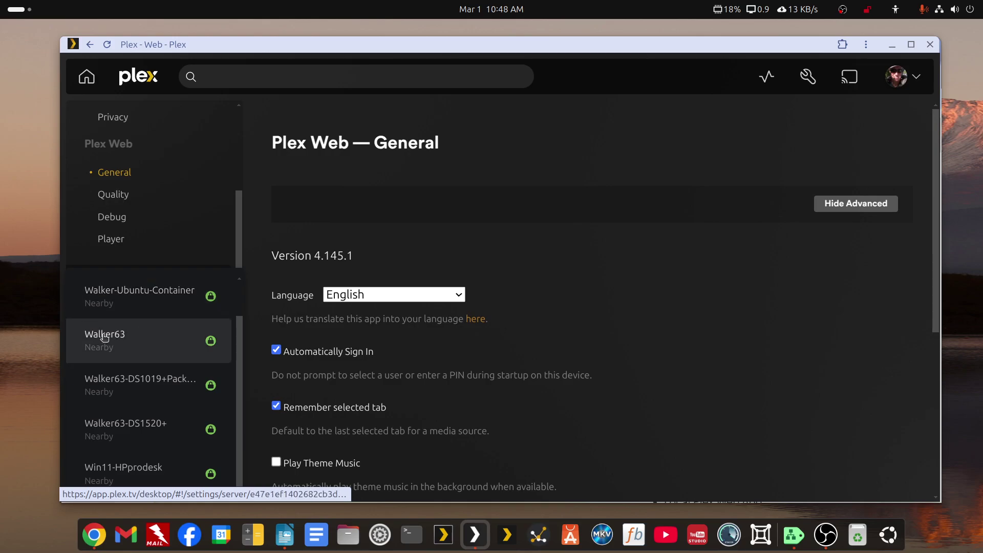
scroll(118, 344, "up", 1)
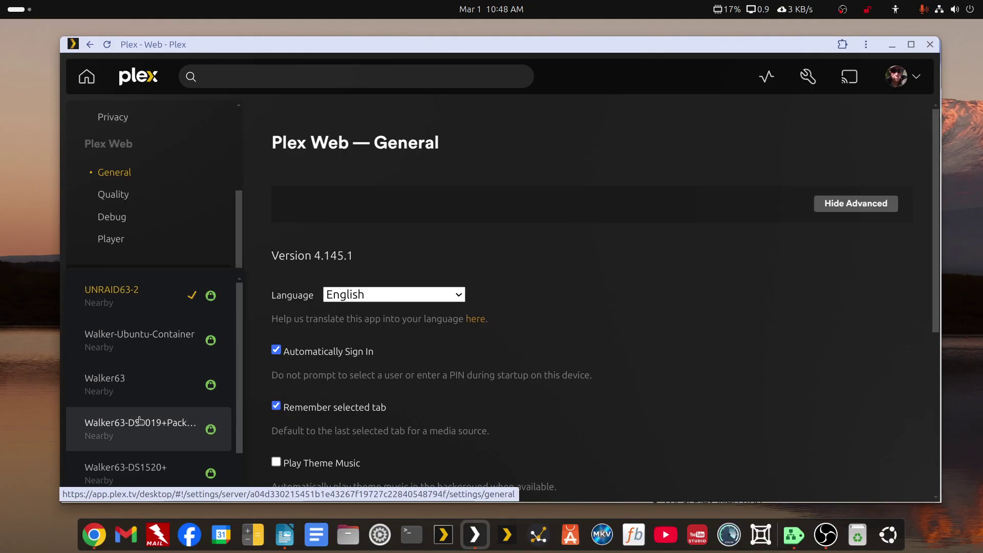
scroll(134, 427, "down", 1)
scroll(134, 428, "down", 2)
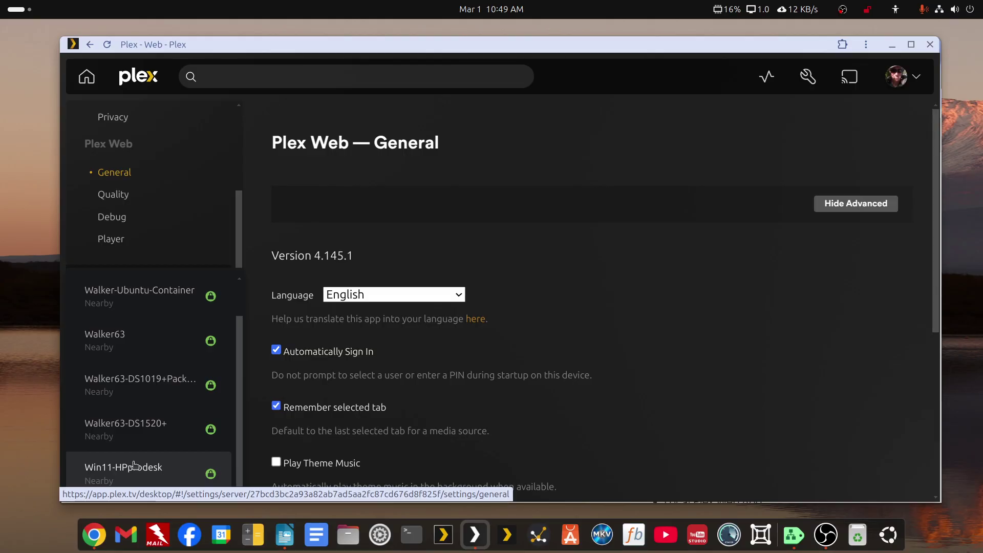
scroll(134, 464, "up", 1)
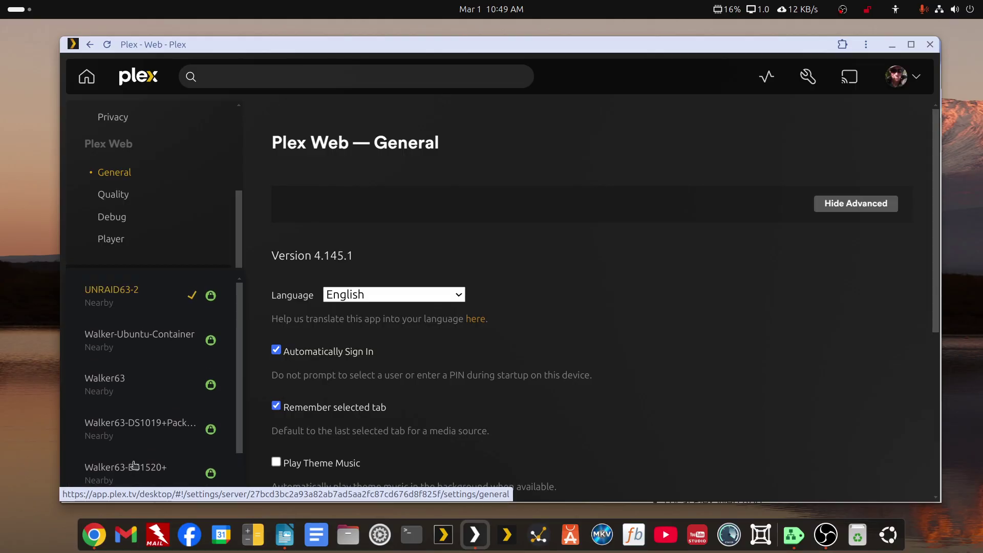
left_click(133, 311)
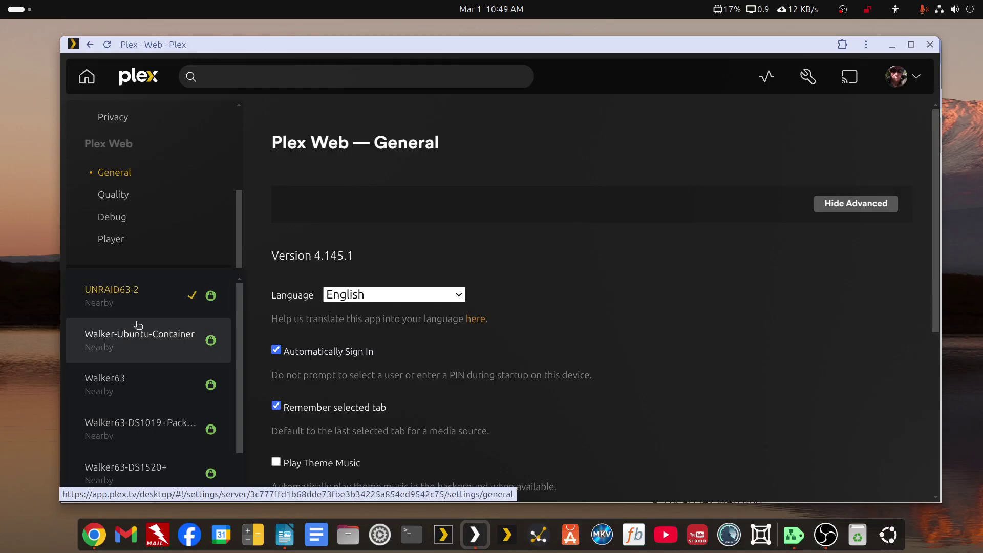
left_click_drag(234, 222, 237, 108)
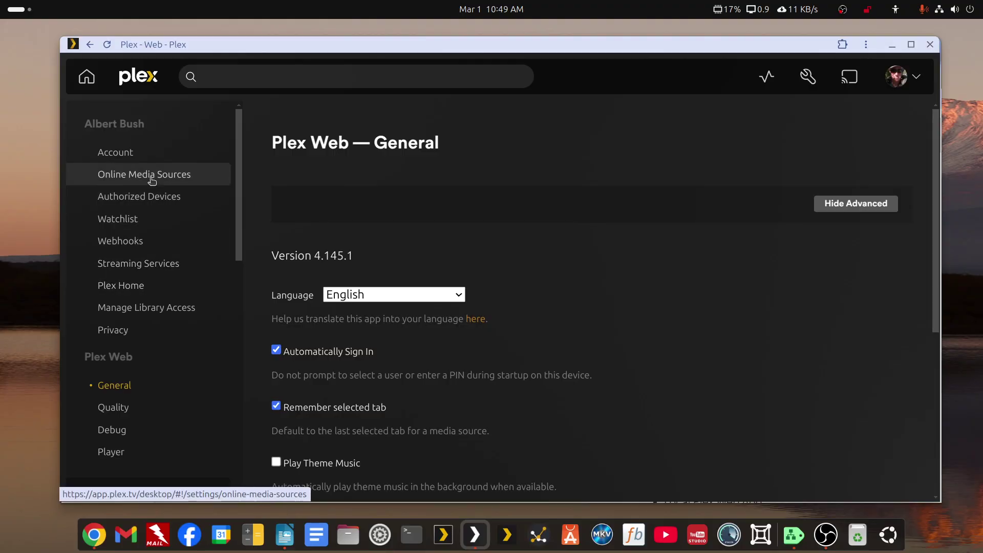
Show Authorized Devices filtered to Server devices only.
left_click(154, 197)
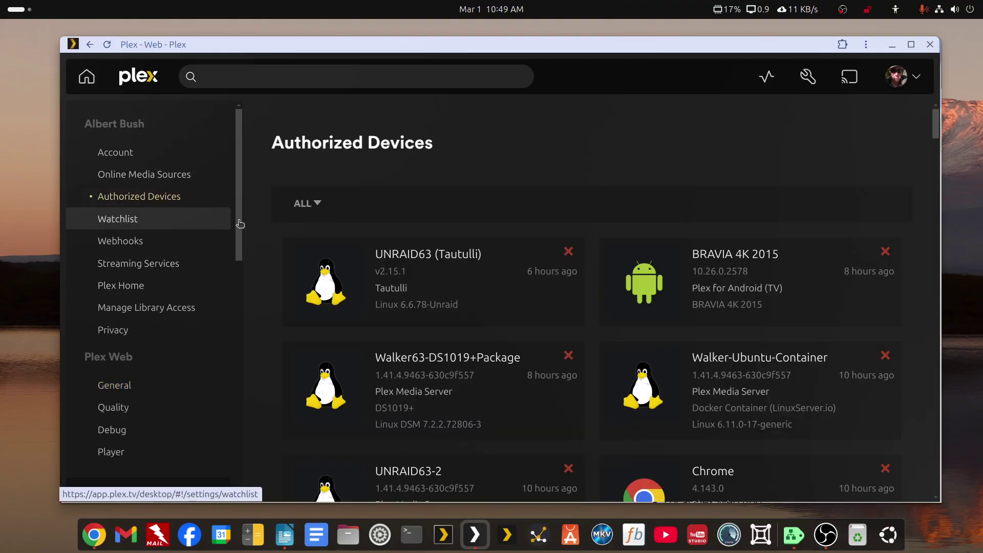
left_click(315, 206)
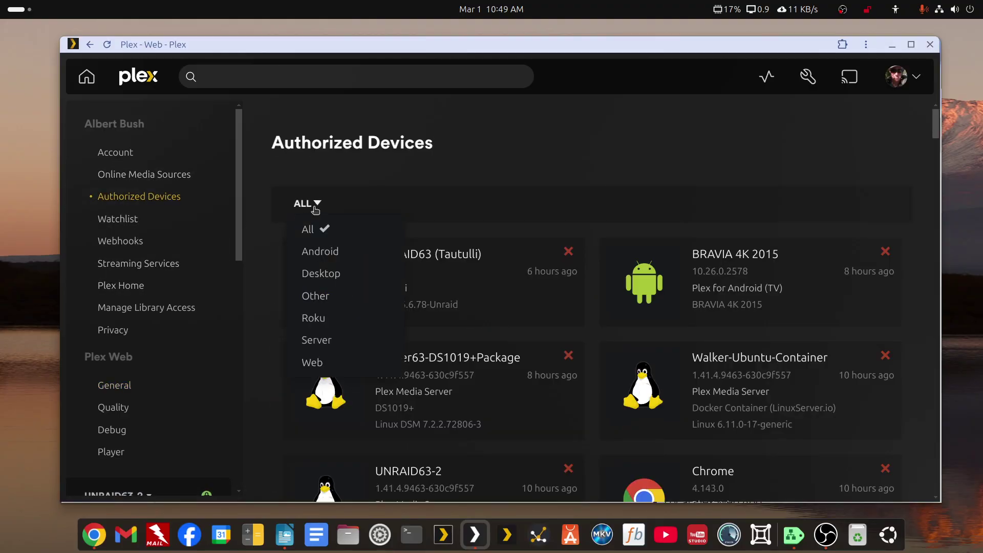
left_click(316, 340)
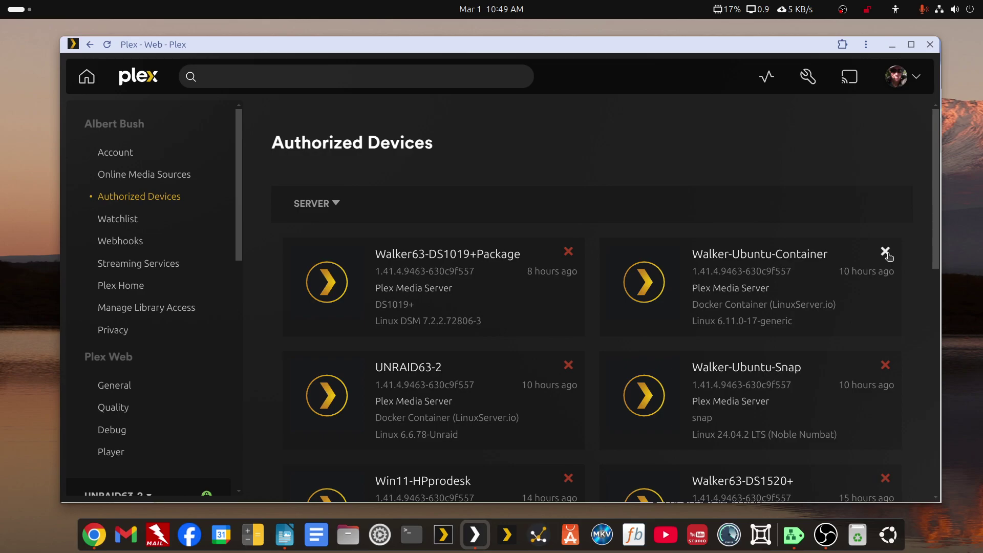
Remove Walker-Ubuntu-Container, confirming with Remove and Yes, I'm Sure.
left_click(886, 252)
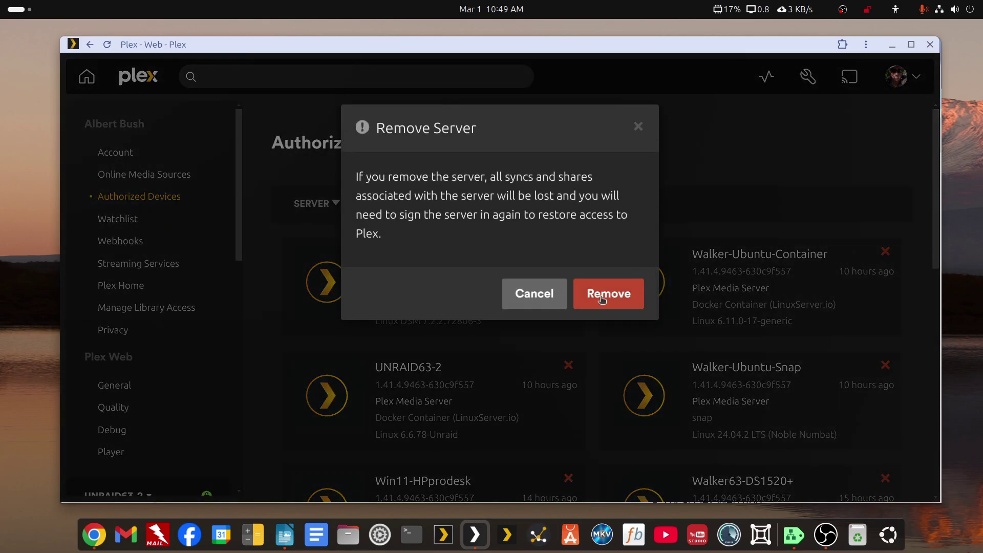
left_click(602, 300)
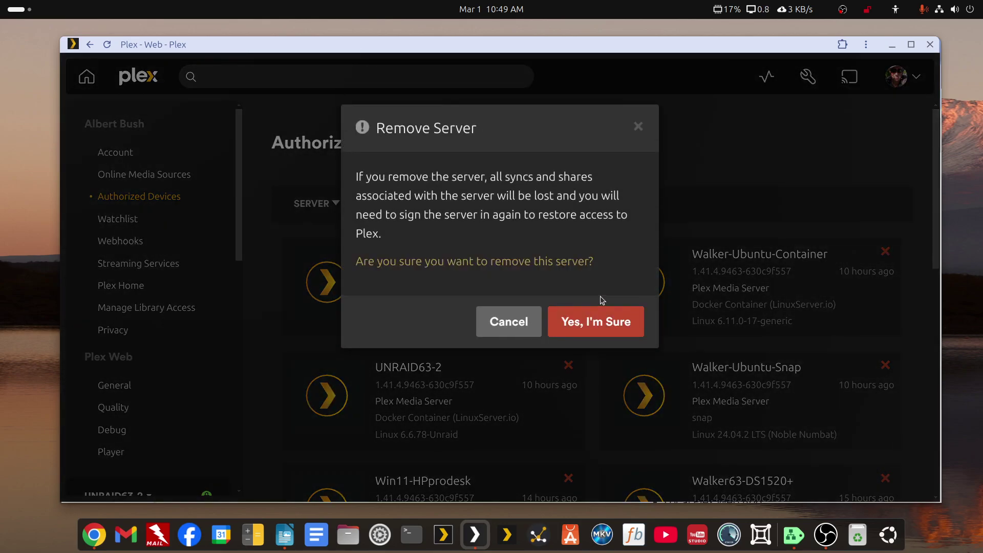
left_click(592, 328)
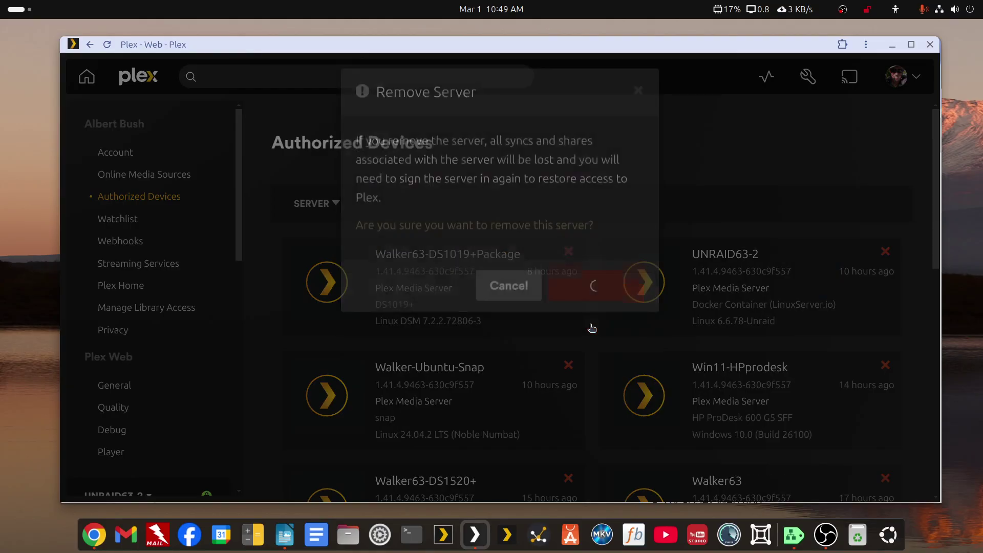
Remove UNRAID63-2 from Authorized Devices, confirming with Remove and Yes, I'm Sure.
scroll(591, 325, "down", 3)
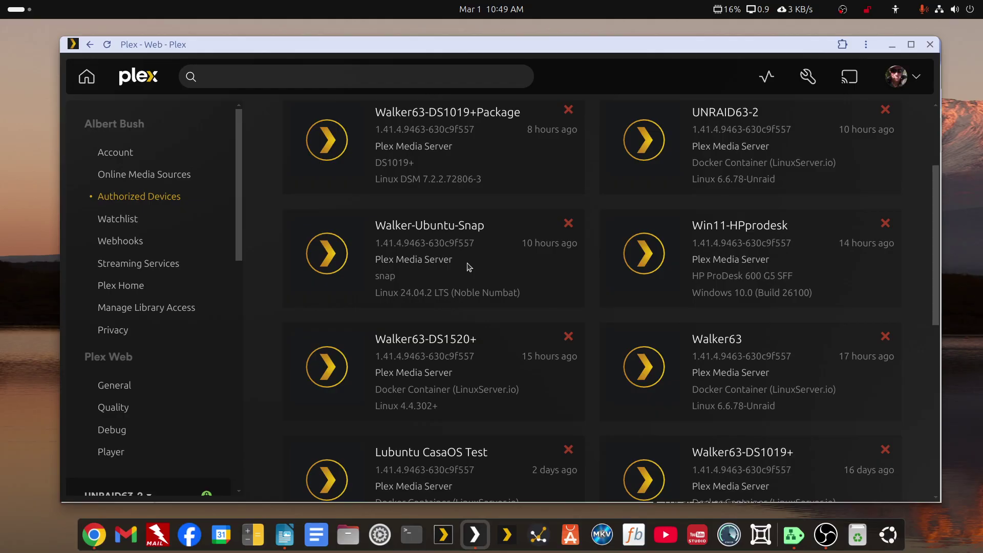
scroll(469, 267, "down", 3)
scroll(469, 267, "up", 6)
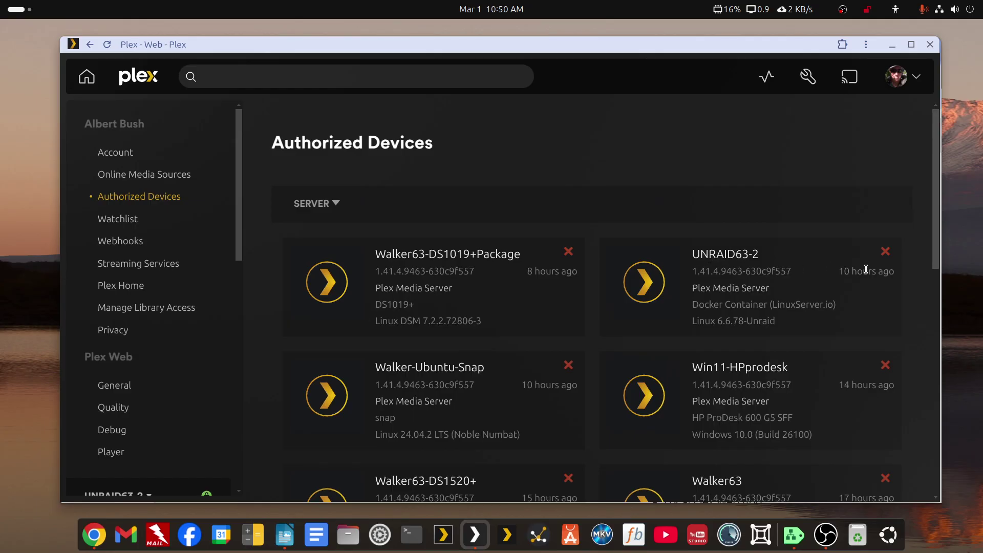
left_click(885, 253)
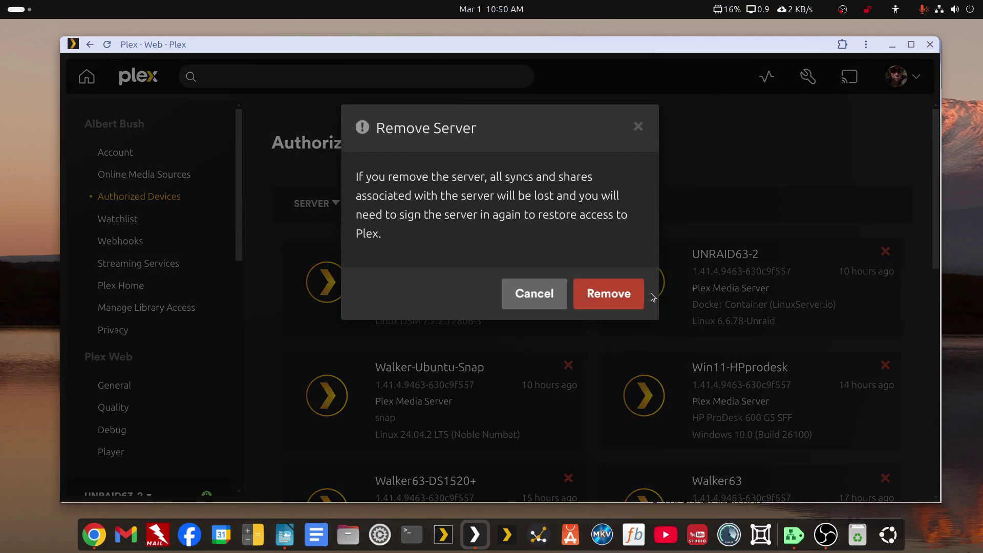
left_click(627, 296)
left_click(602, 329)
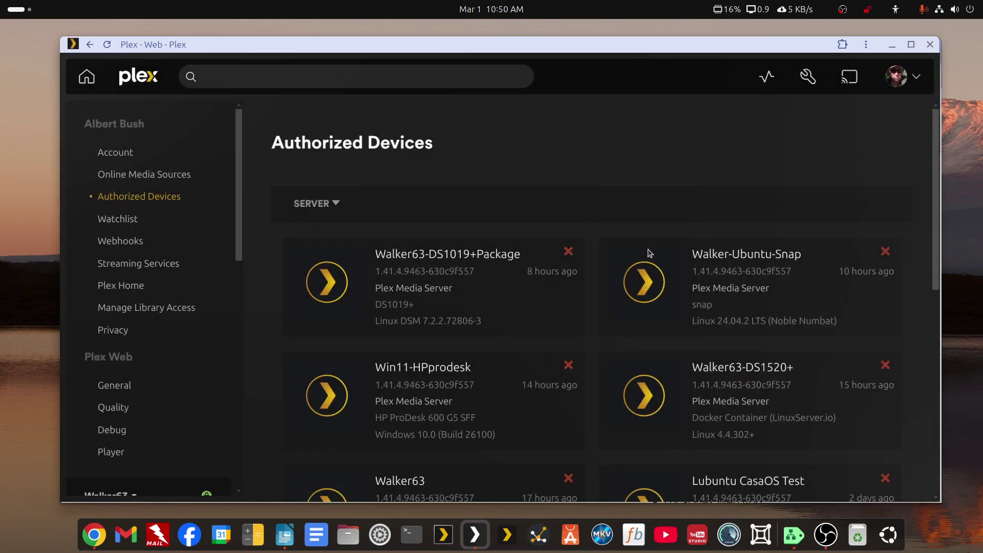
Check the list of available servers, then close the Plex Web window.
scroll(266, 340, "down", 3)
scroll(121, 474, "down", 4)
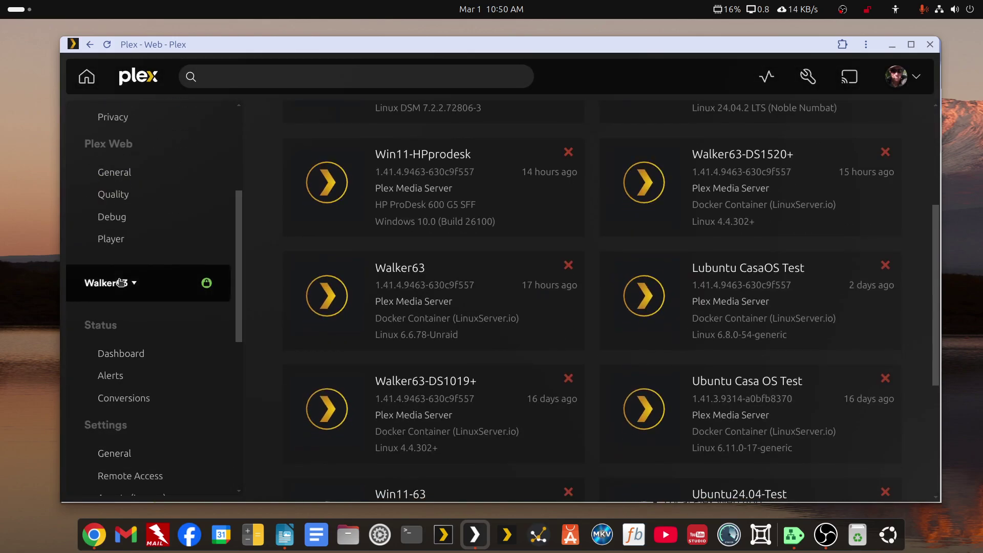
left_click(125, 280)
scroll(141, 336, "down", 3)
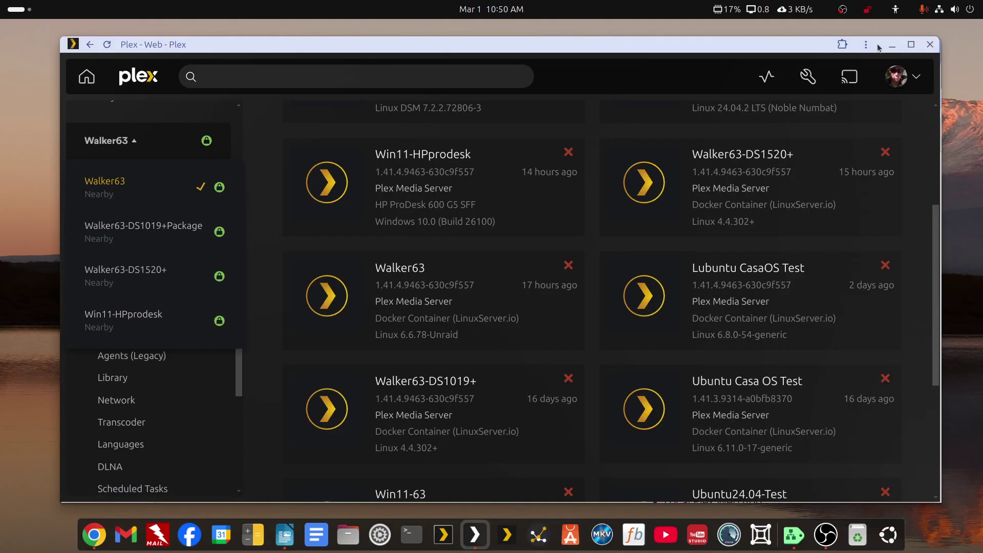
scroll(493, 145, "up", 4)
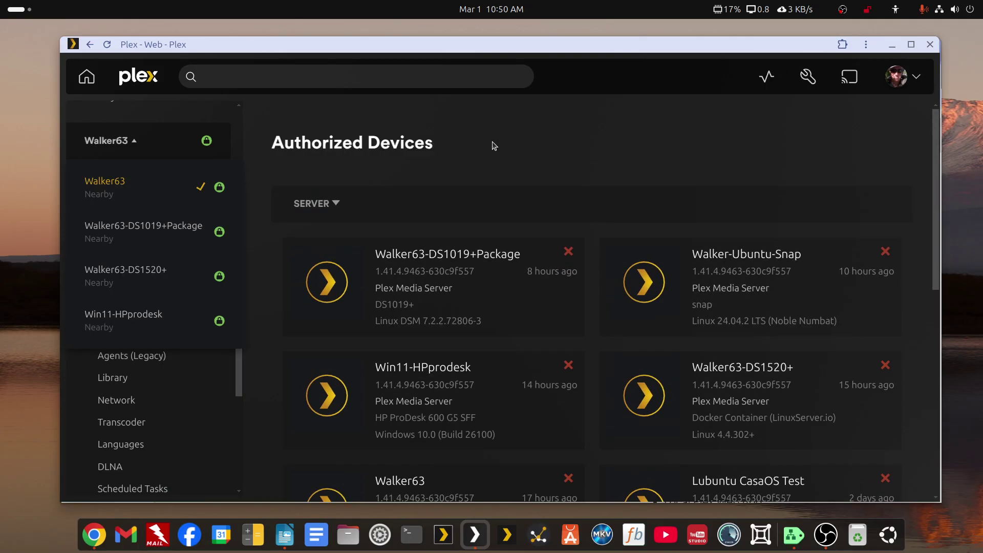
left_click(930, 46)
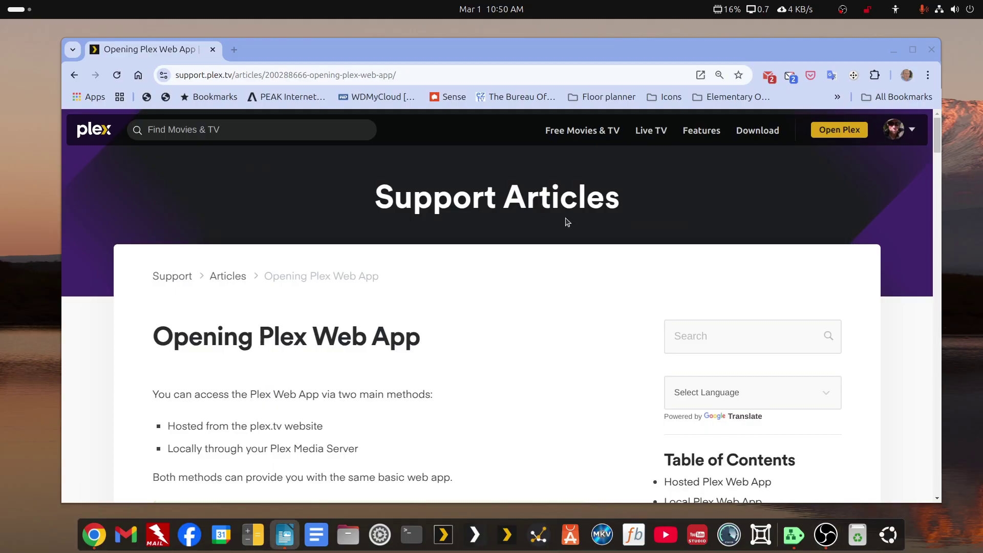
key("alt+Tab")
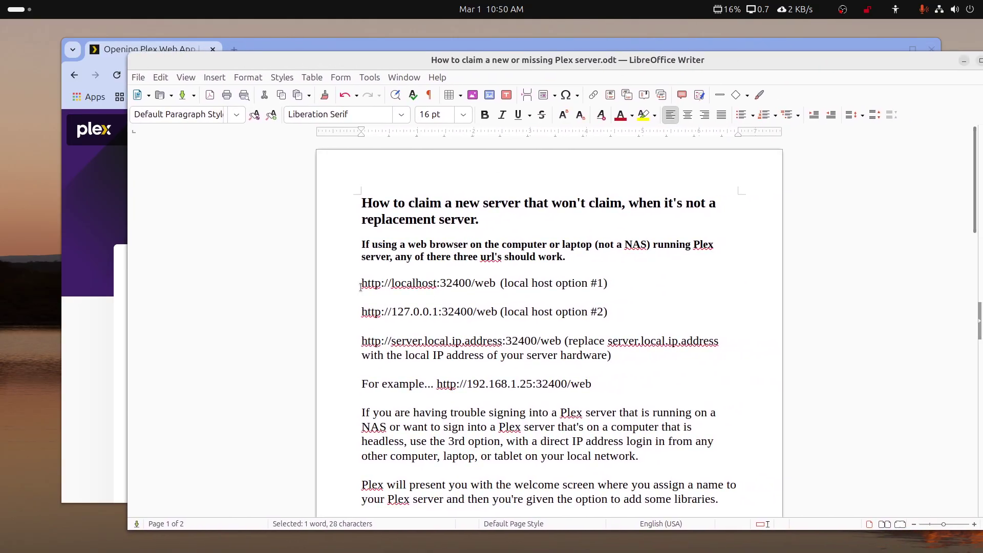
left_click_drag(361, 287, 495, 283)
key("ctrl+c")
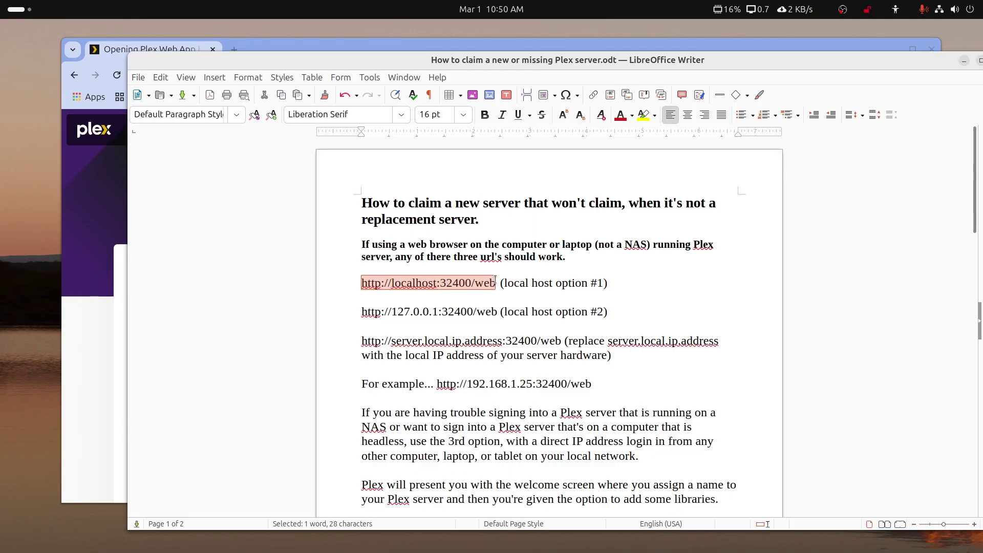
key("alt+Tab")
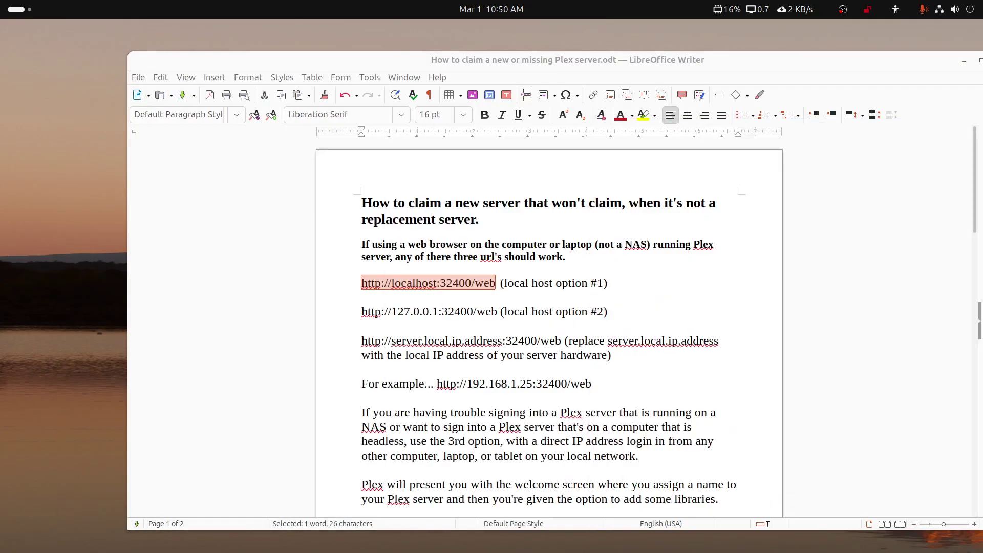
Move the notes and browser windows up and left, bringing Chrome to the front.
left_click_drag(893, 60, 816, 44)
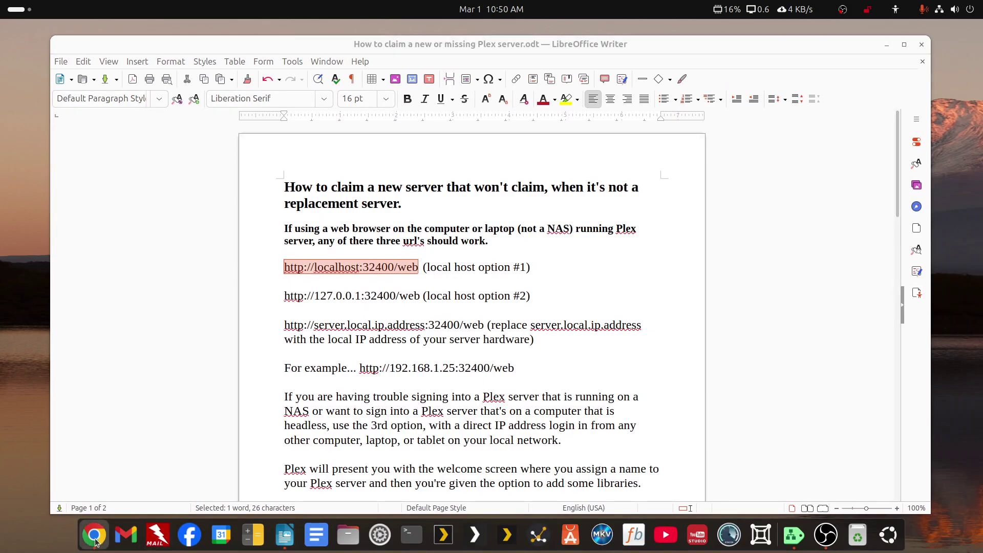
key("alt+Tab")
left_click_drag(775, 90, 523, 44)
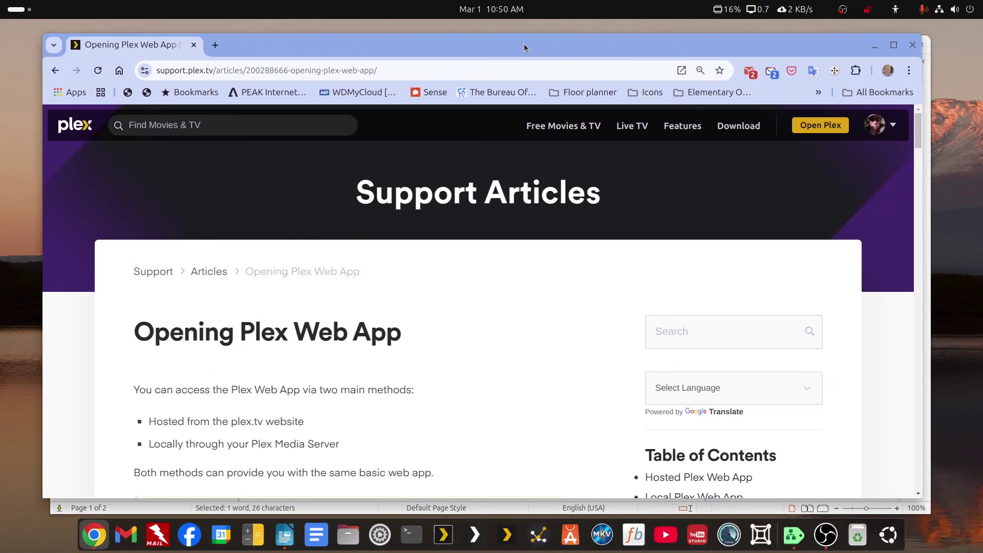
left_click(215, 45)
left_click(241, 72)
key("ctrl+v")
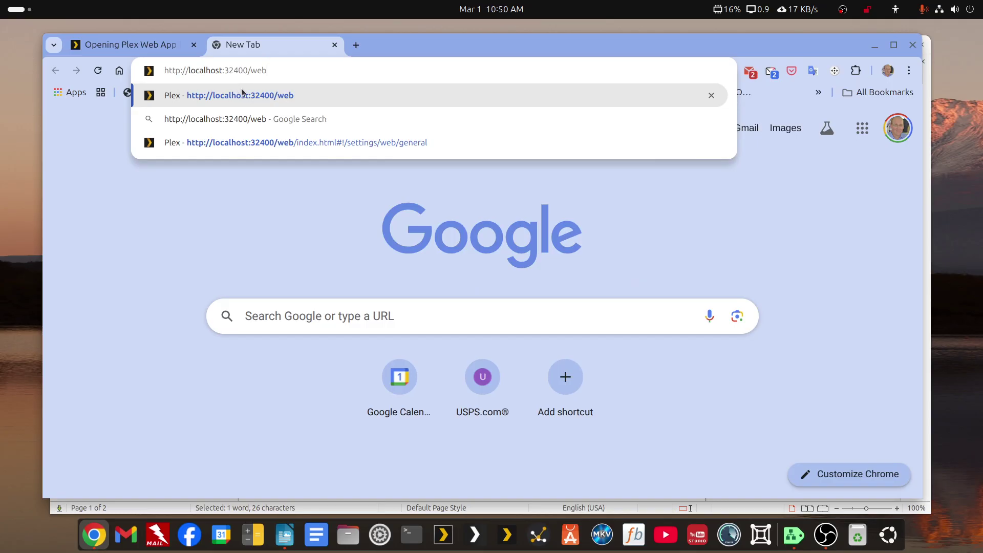
left_click(242, 95)
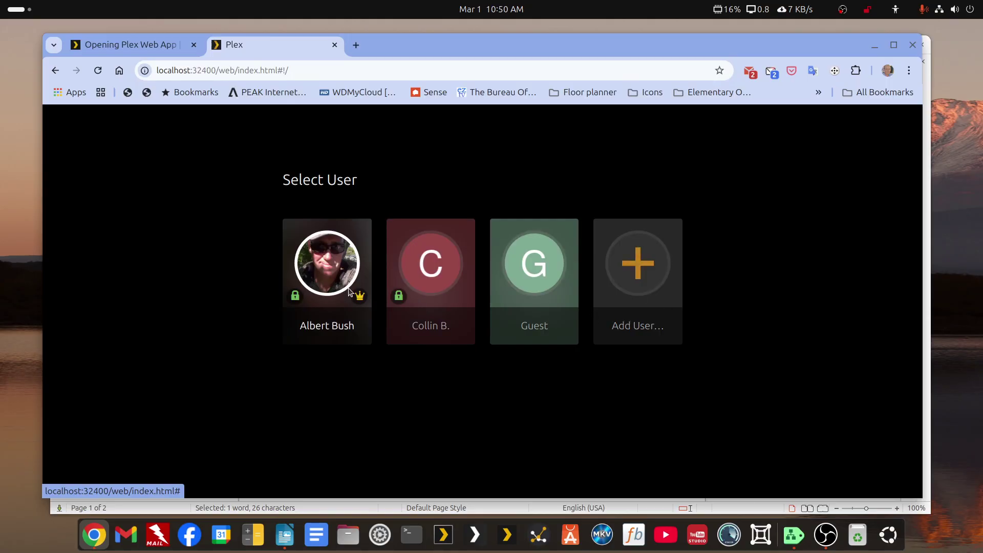
left_click(350, 279)
type("1234")
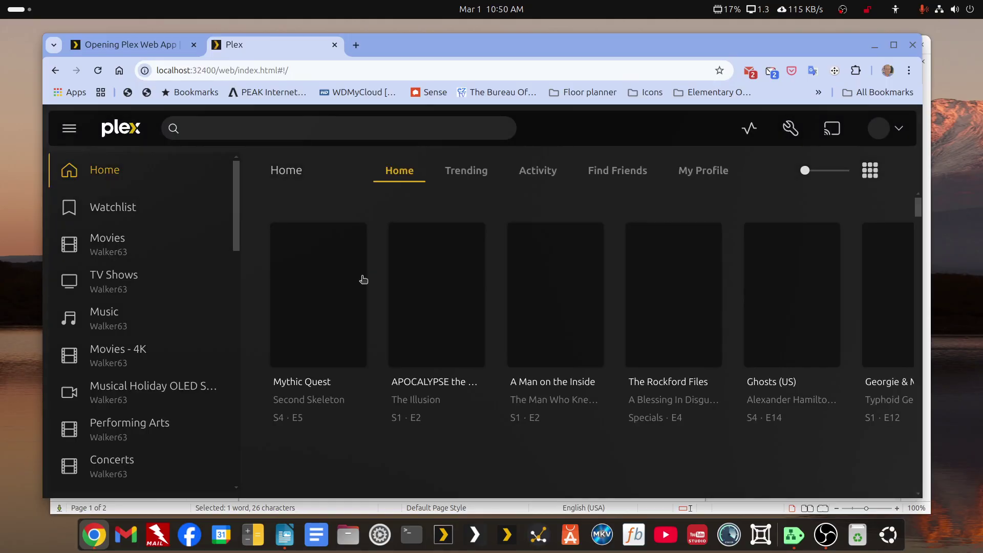
Claim Walker-Ubuntu-Container from its General settings, then mark the 127.0.0.1 URL in the guide.
left_click(790, 131)
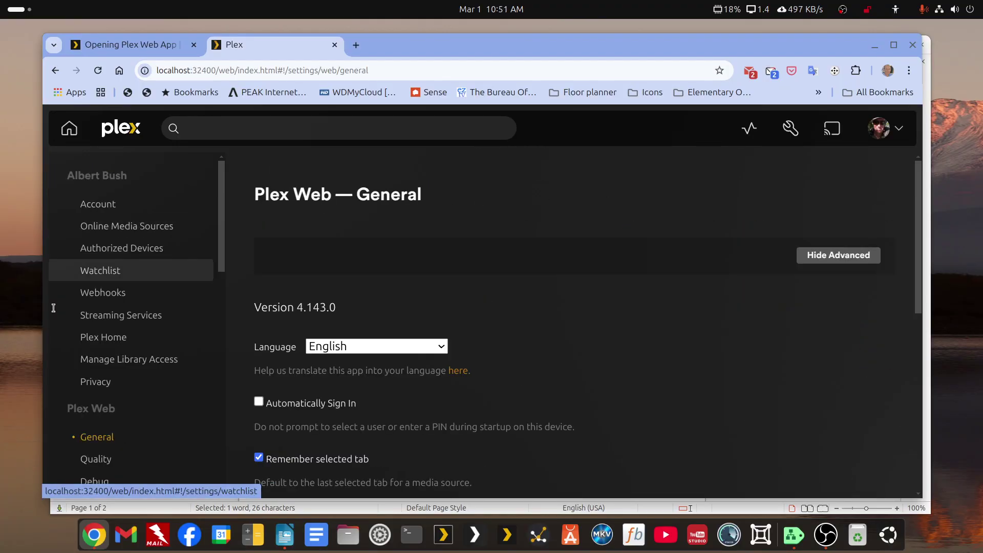
scroll(81, 351, "down", 5)
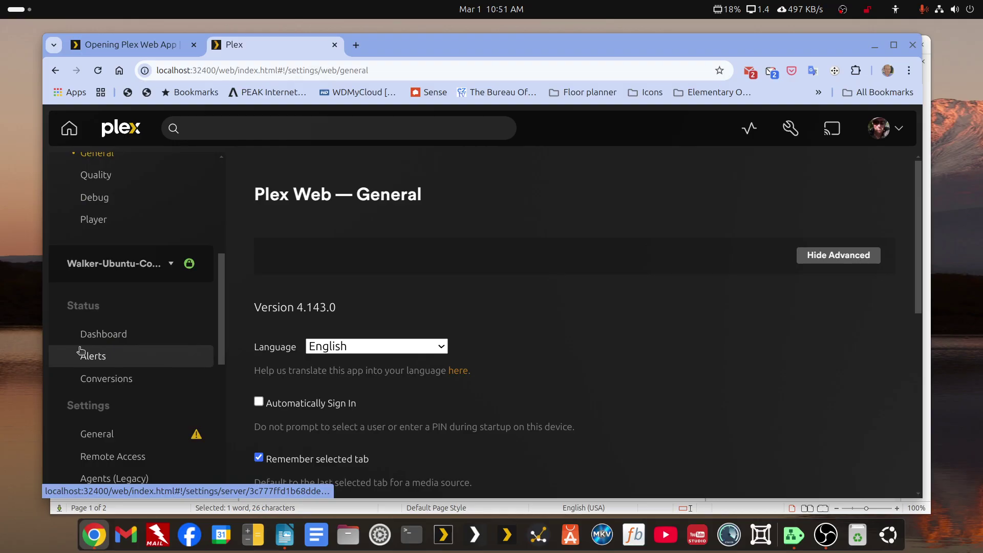
scroll(81, 351, "down", 2)
scroll(81, 352, "up", 2)
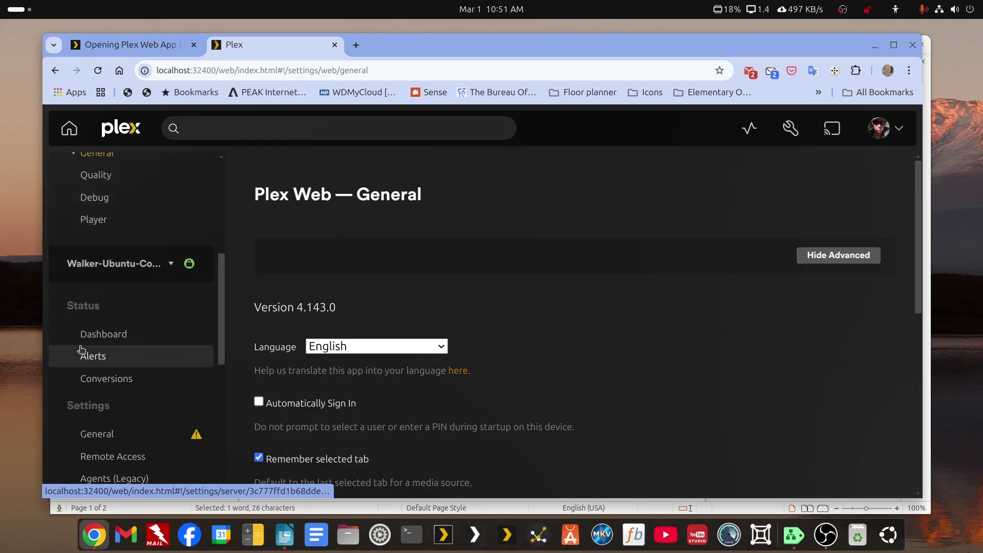
left_click(171, 264)
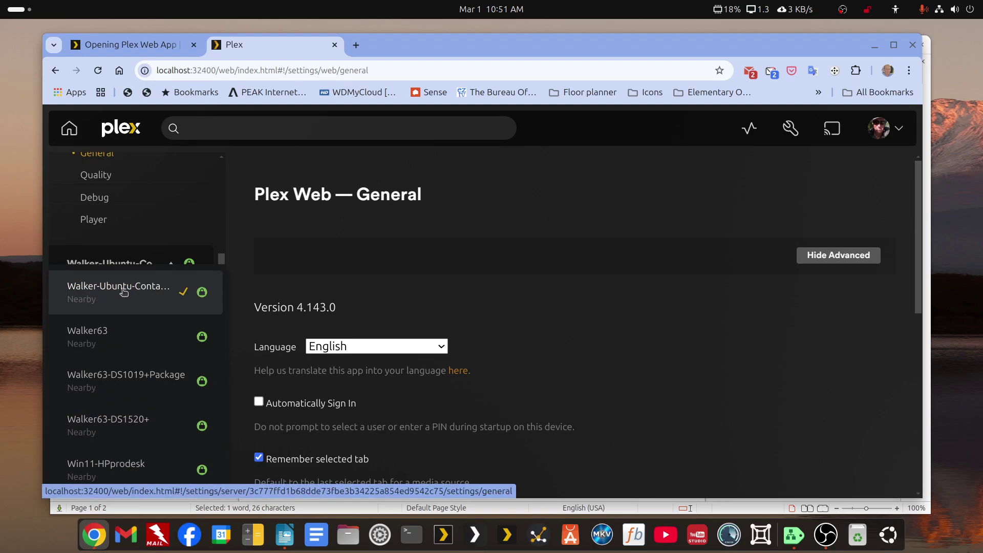
left_click(141, 286)
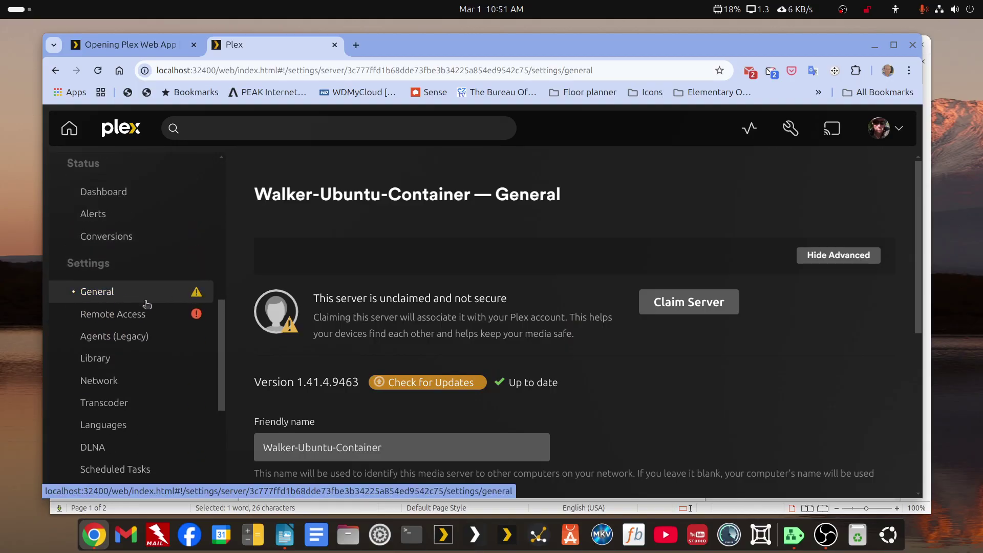
left_click(671, 308)
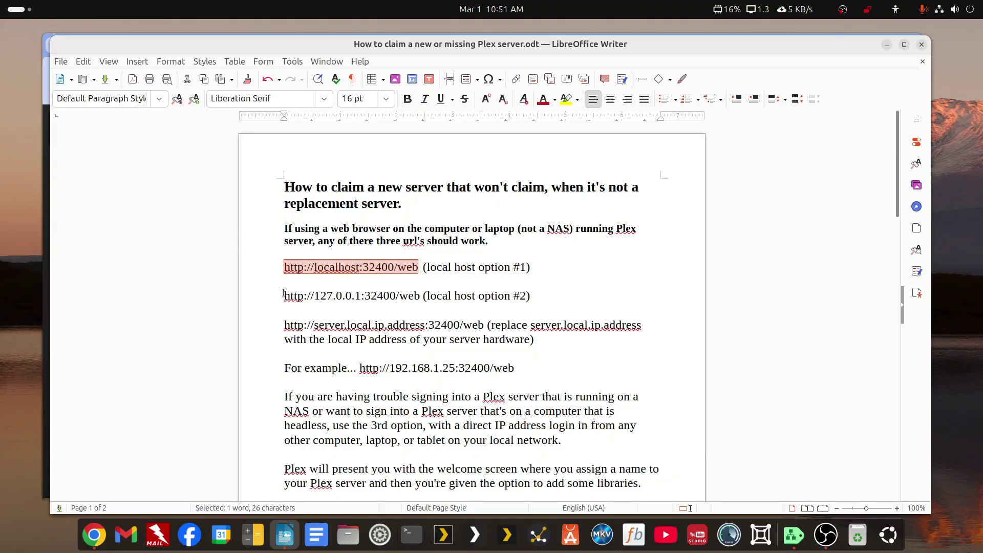
left_click_drag(283, 293, 418, 297)
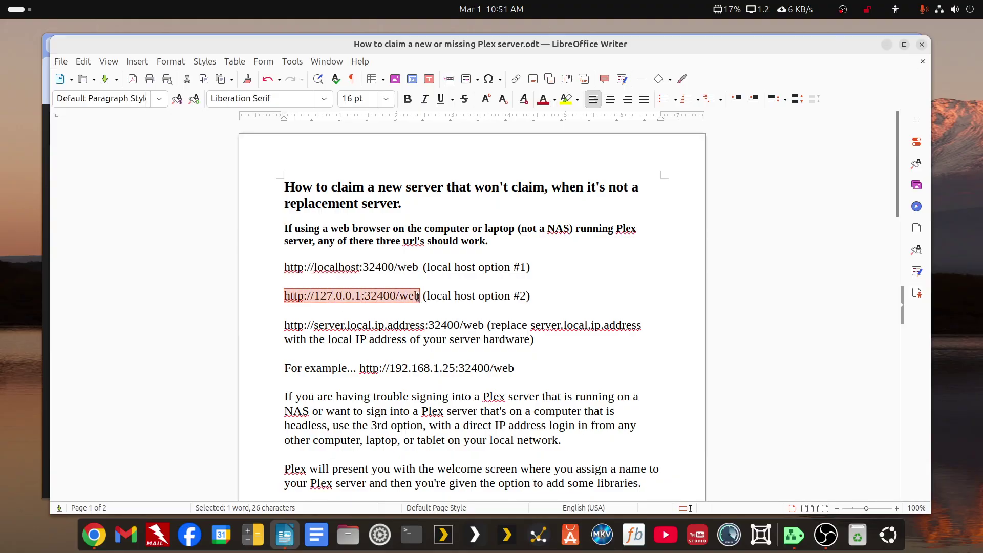
Return to Plex settings and show Authorized Devices filtered to Server devices.
left_click(886, 45)
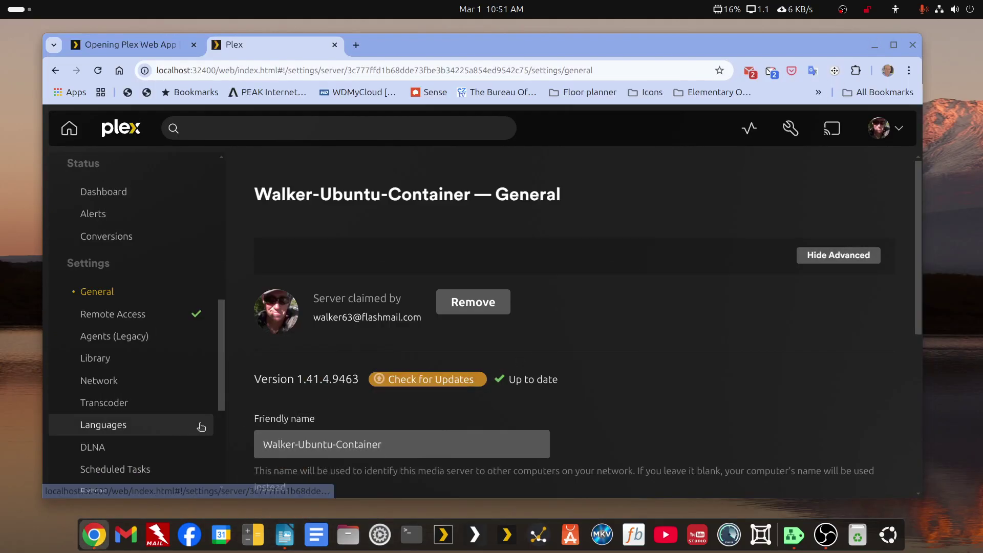
scroll(195, 420, "down", 3)
scroll(174, 412, "up", 3)
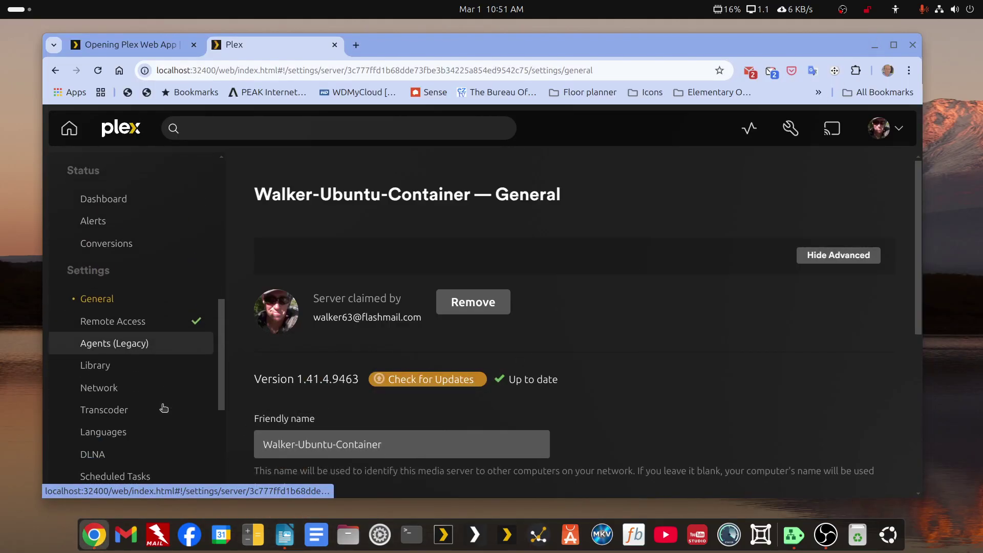
scroll(164, 408, "up", 6)
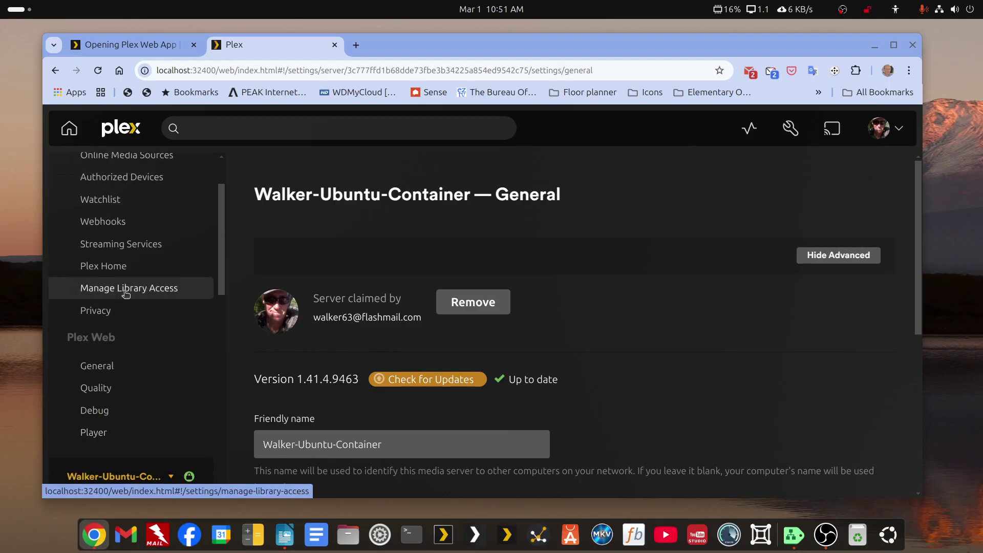
scroll(125, 293, "up", 3)
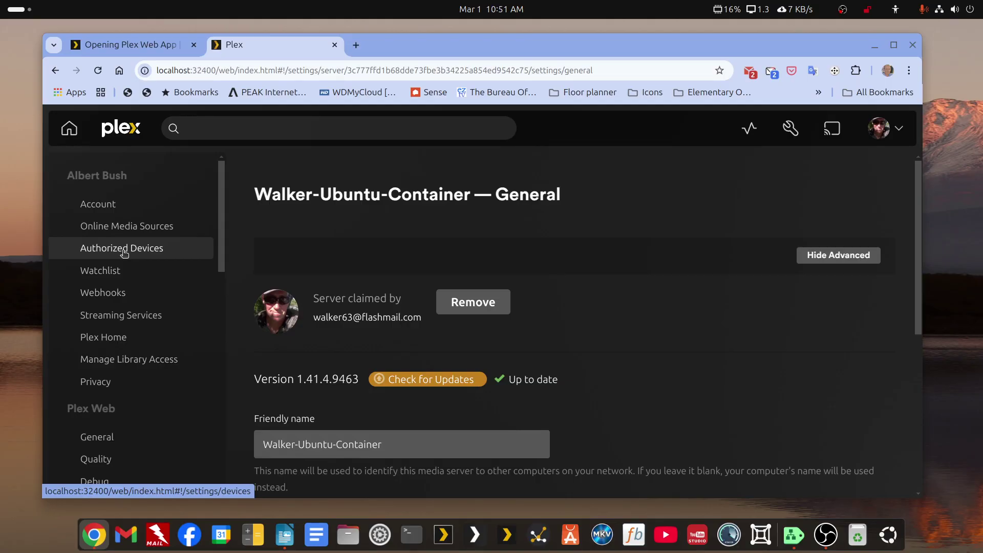
left_click(124, 249)
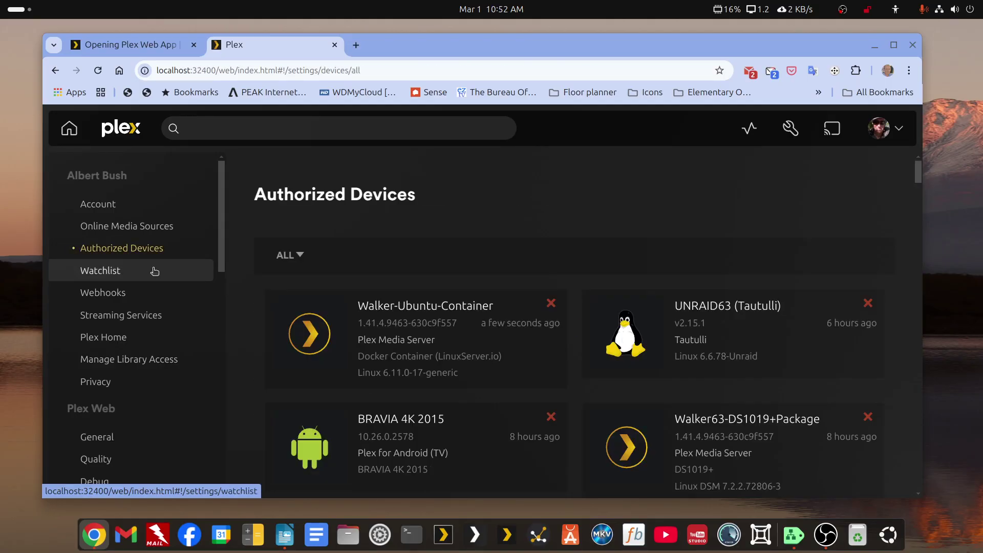
left_click(285, 255)
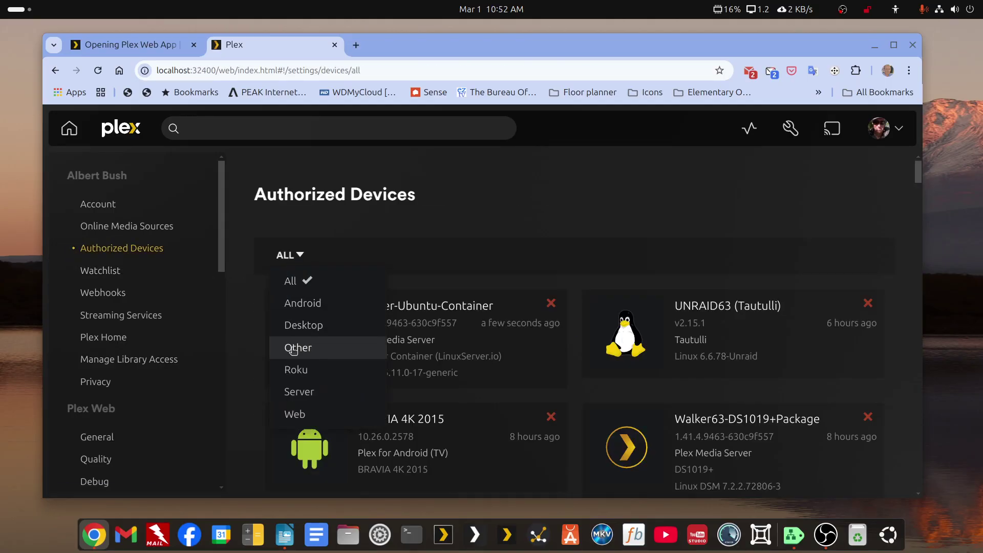
left_click(298, 392)
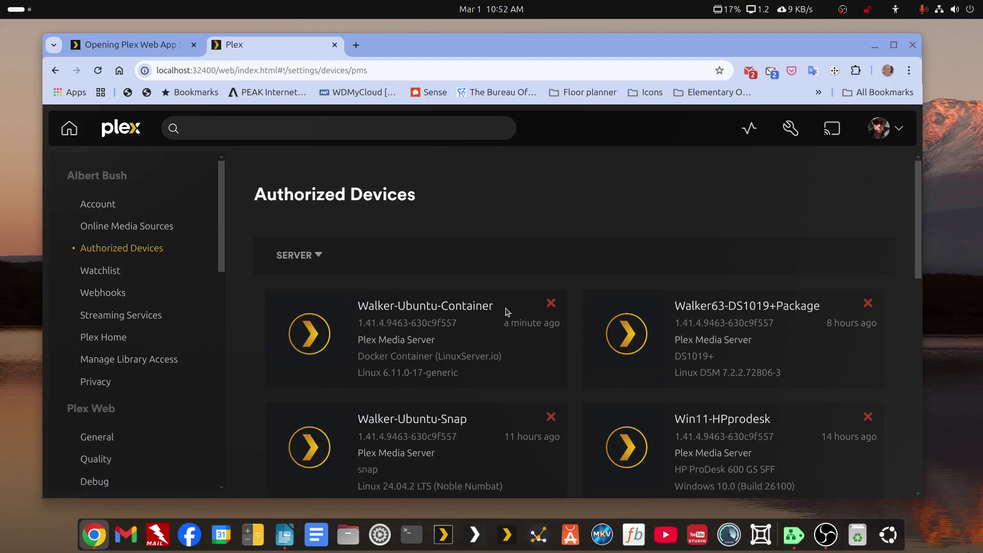
Remove Walker-Ubuntu-Container with Yes, I'm Sure, check the server list, and reload the page.
left_click(551, 303)
left_click(585, 348)
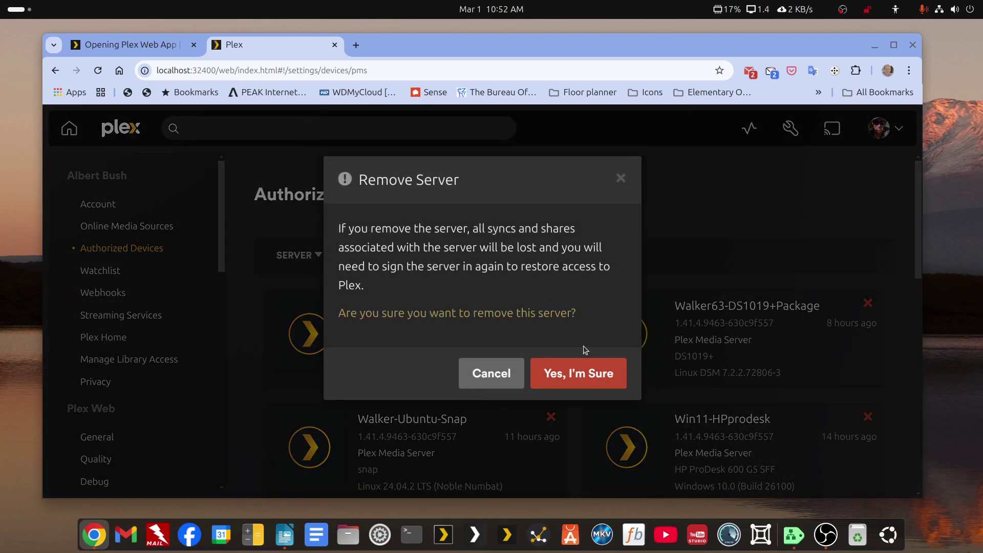
left_click(566, 374)
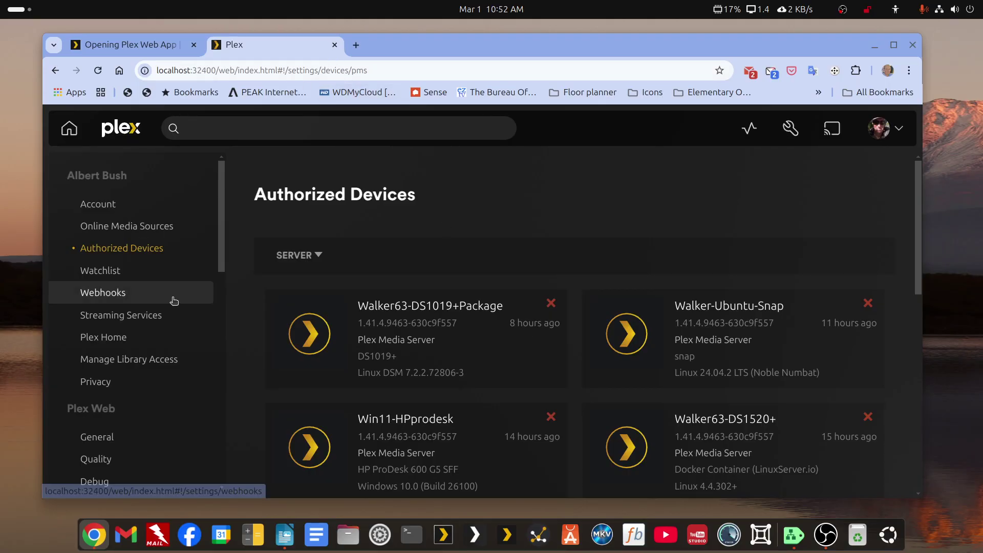
scroll(175, 295, "down", 6)
left_click(156, 265)
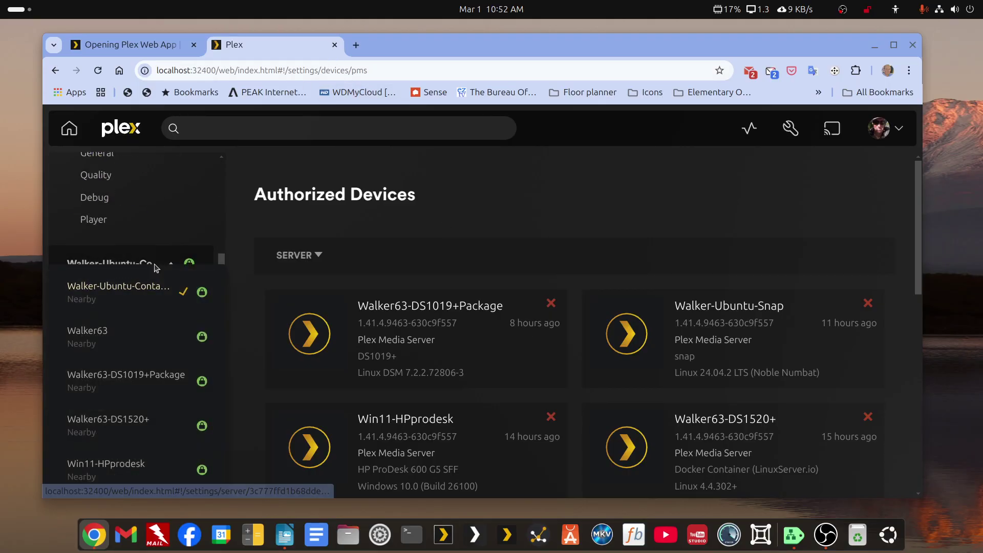
left_click(97, 72)
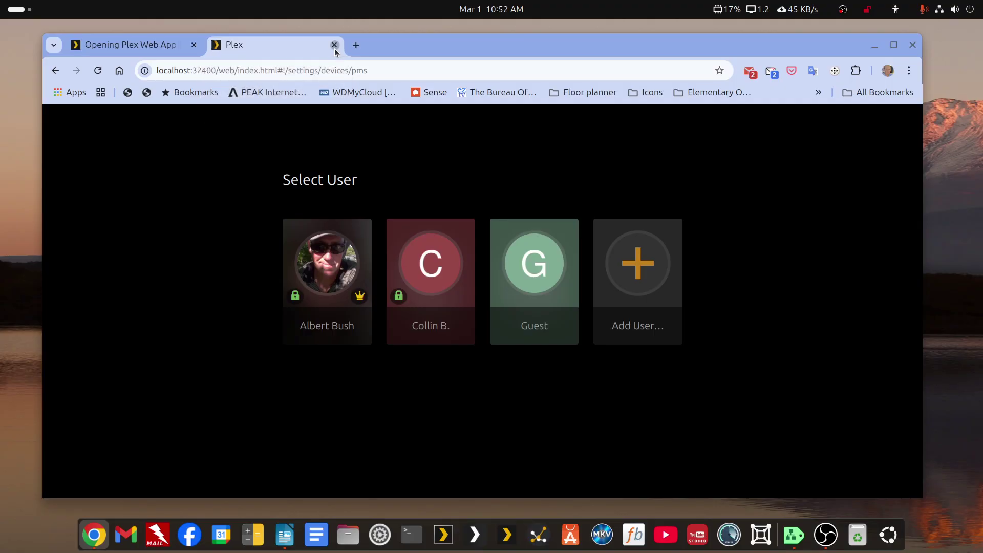
Close the localhost Plex tab and load app.plex.tv in a new tab.
left_click(334, 45)
left_click(213, 45)
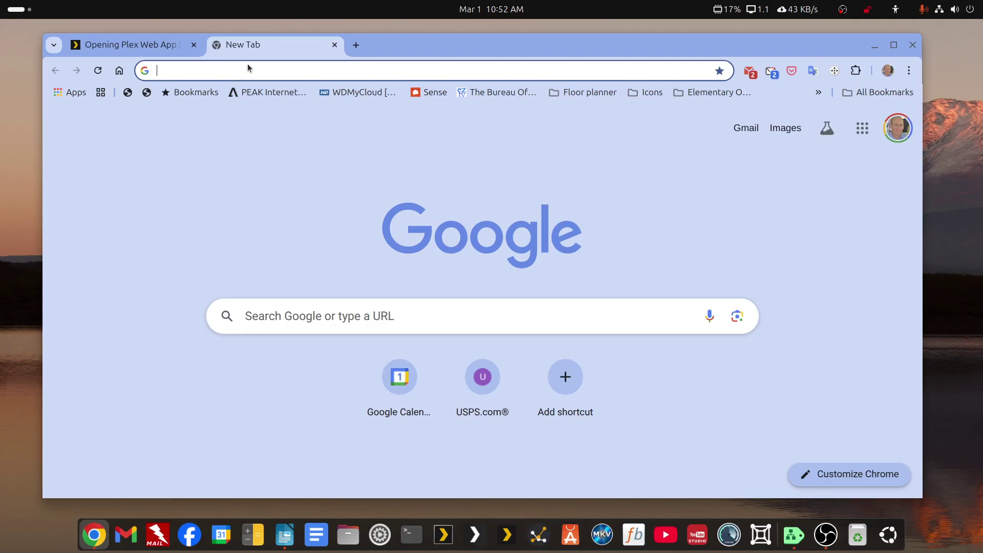
type("app")
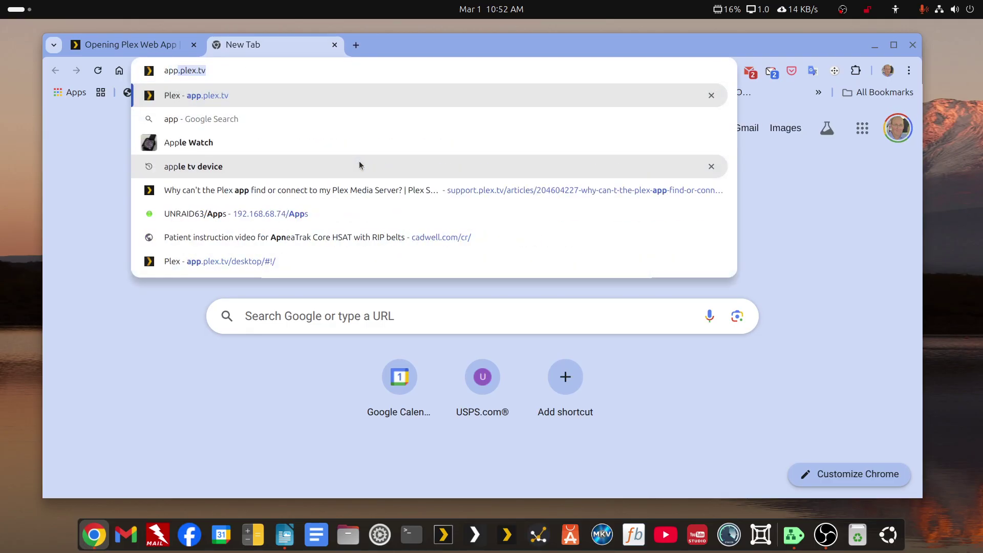
type(".plex.t")
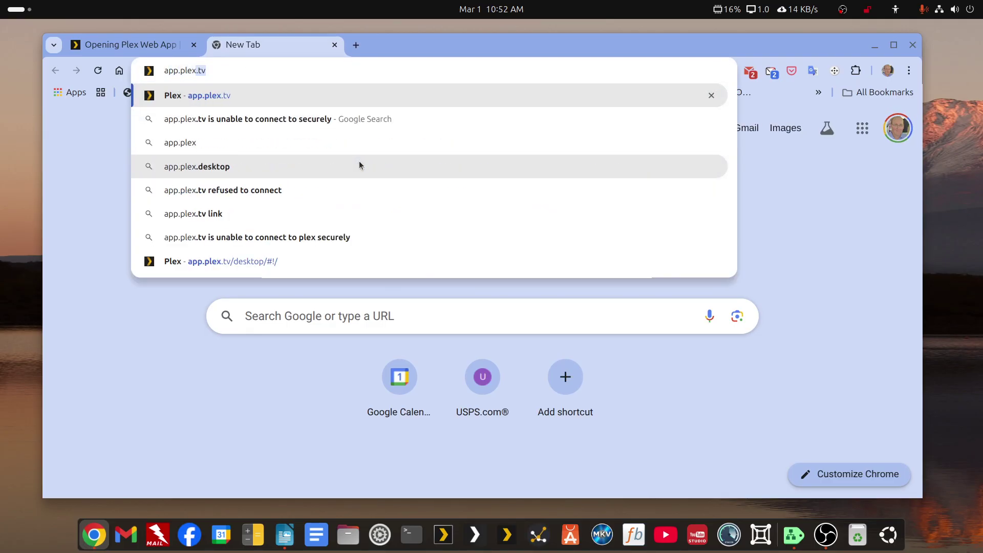
type("v")
key("Return")
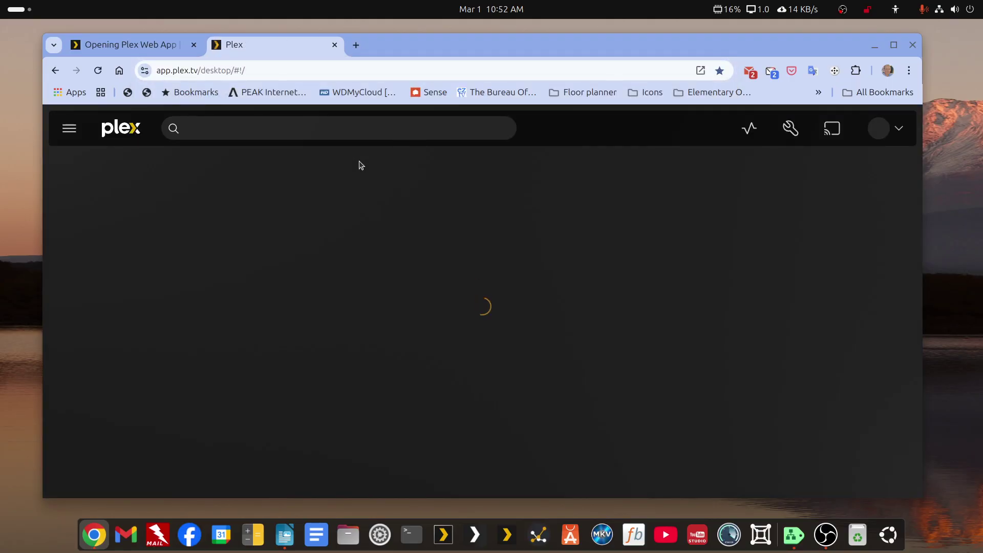
Open the Plex settings and check that the server list no longer includes Walker-Ubuntu-Container.
left_click(792, 128)
scroll(99, 362, "down", 4)
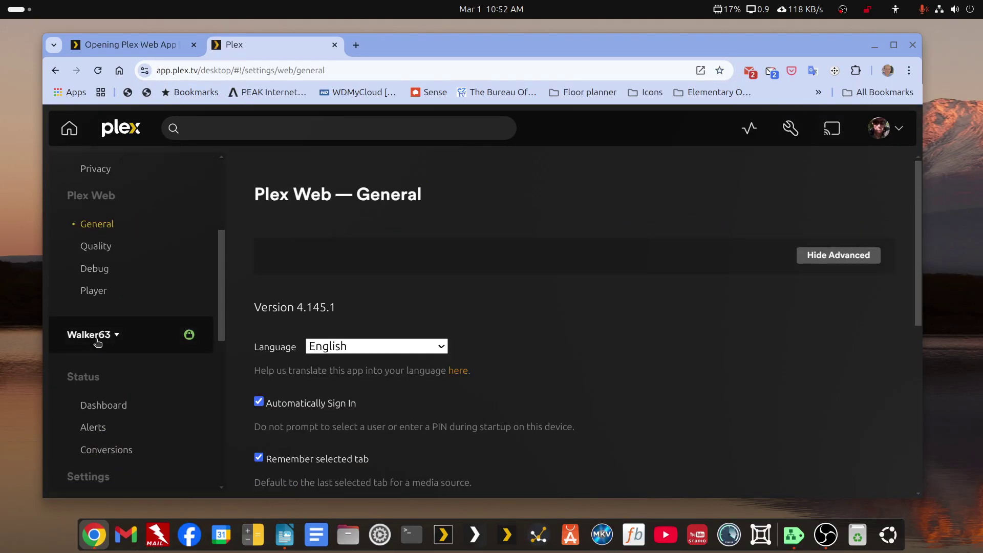
left_click(97, 340)
scroll(98, 340, "up", 3)
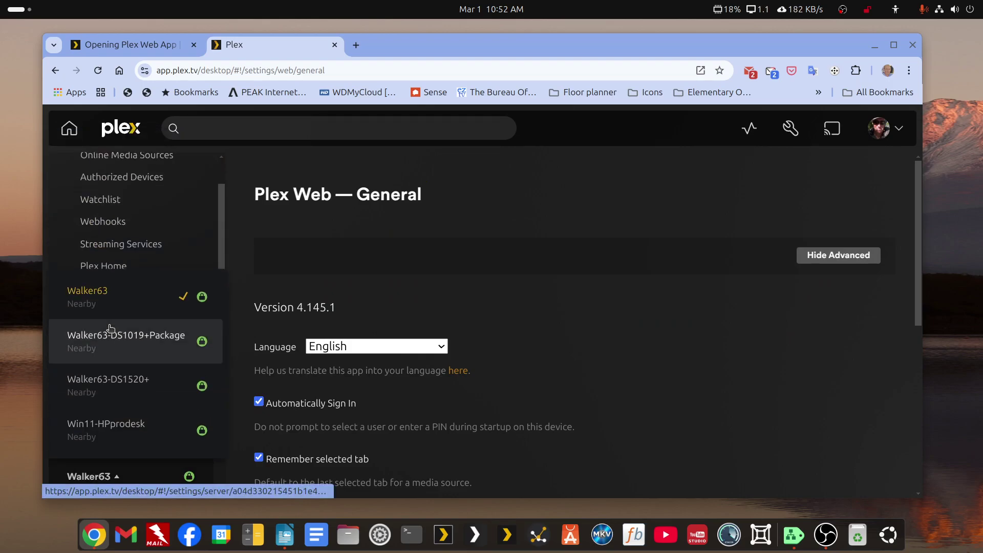
scroll(124, 355, "up", 1)
scroll(123, 355, "down", 3)
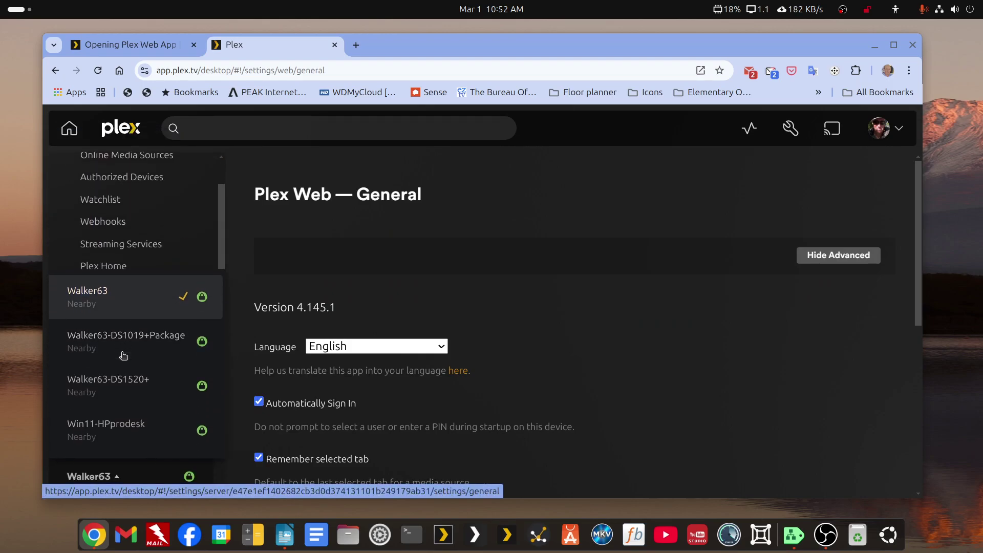
scroll(123, 354, "down", 1)
scroll(122, 355, "up", 4)
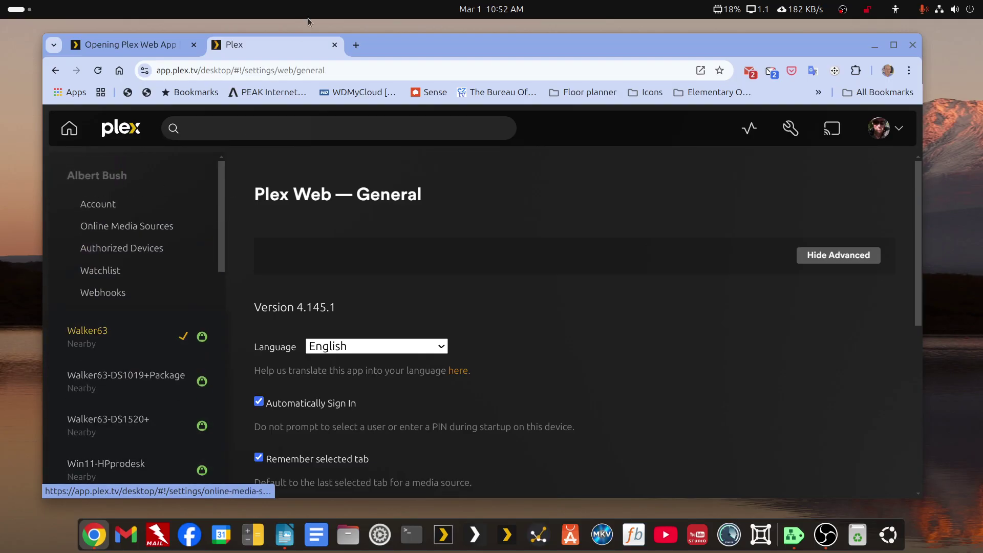
Replace the hosted tab with the local app at 127.0.0.1:32400/web.
left_click(334, 46)
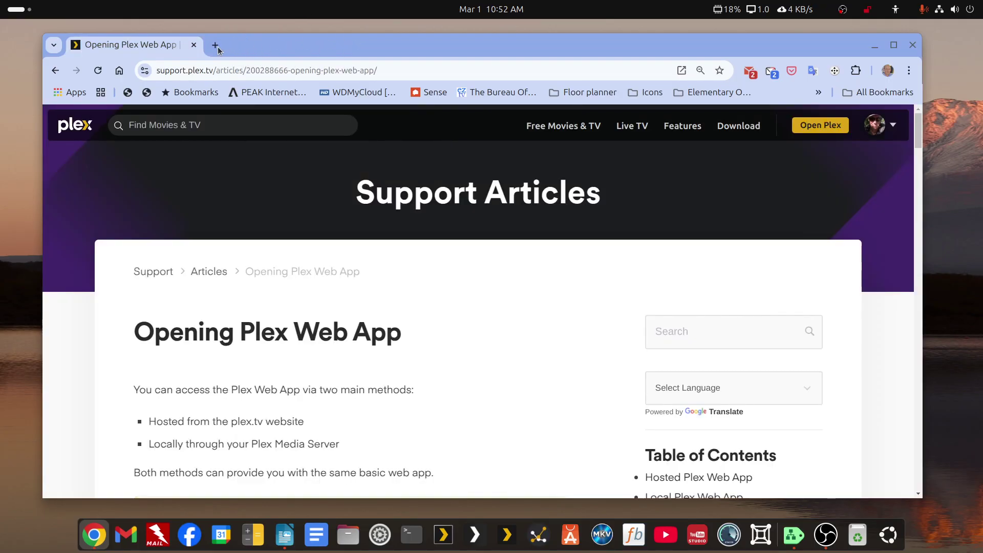
left_click(215, 45)
left_click(260, 70)
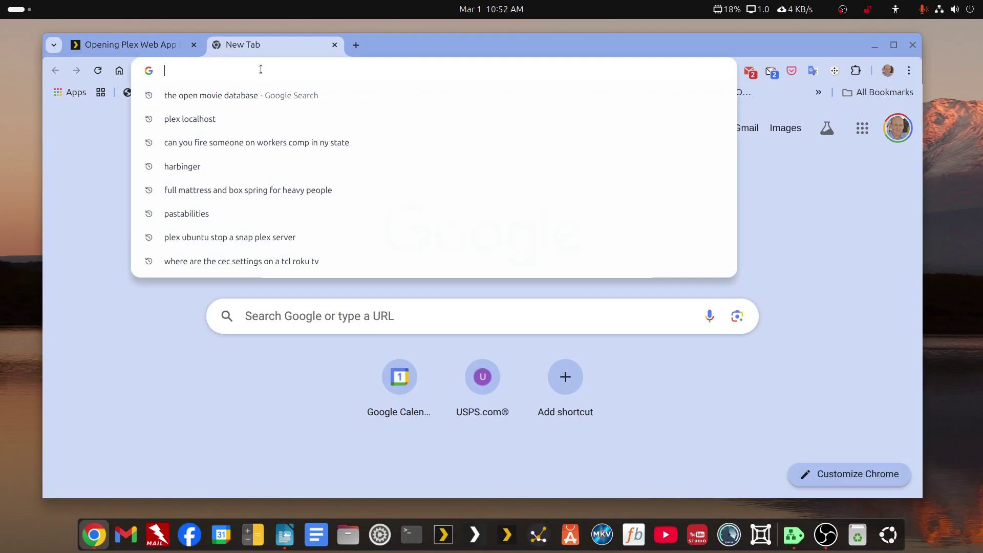
type("http://127.0.0.1:32400/web")
key("Return")
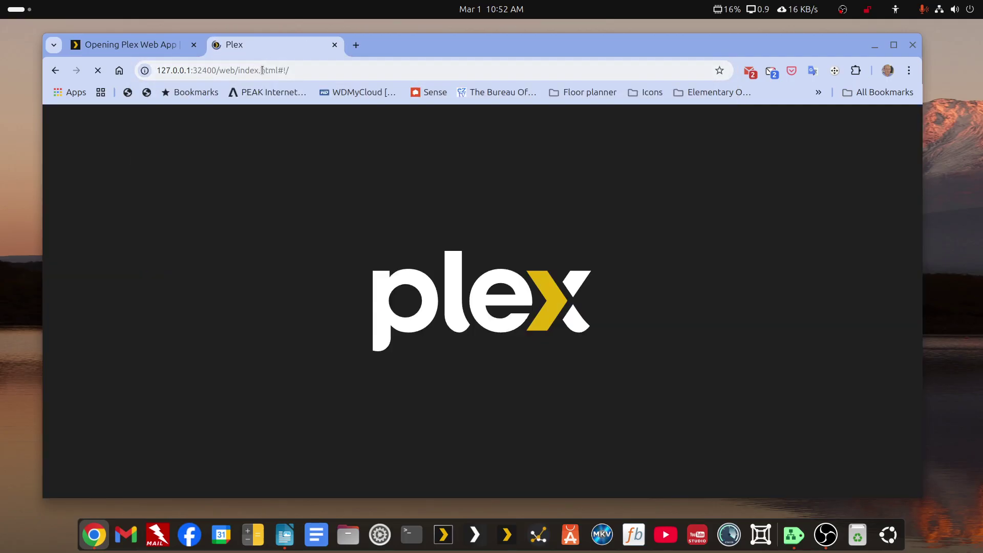
Sign in as the owner profile with its PIN and view the server list, now including Walker-Ubuntu-Container.
left_click(345, 259)
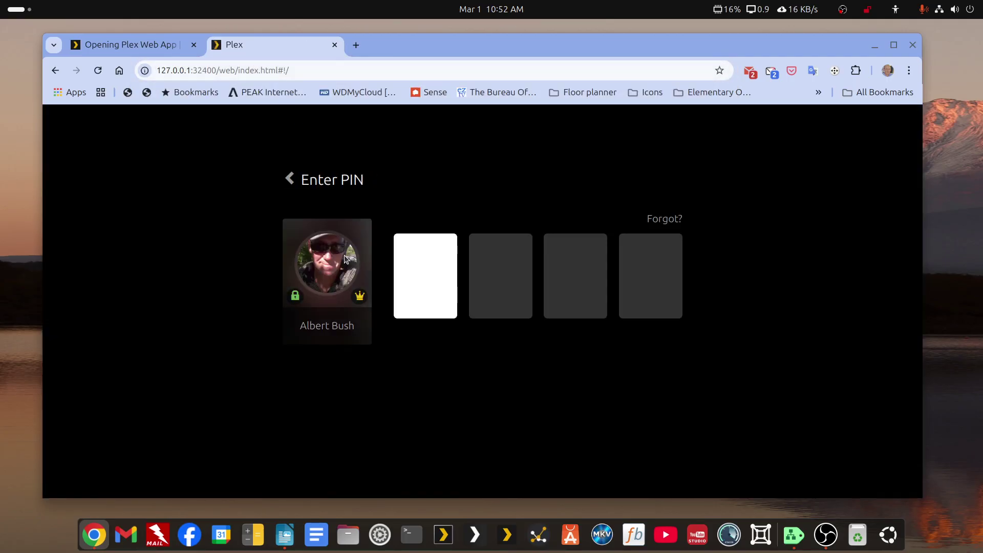
type("****")
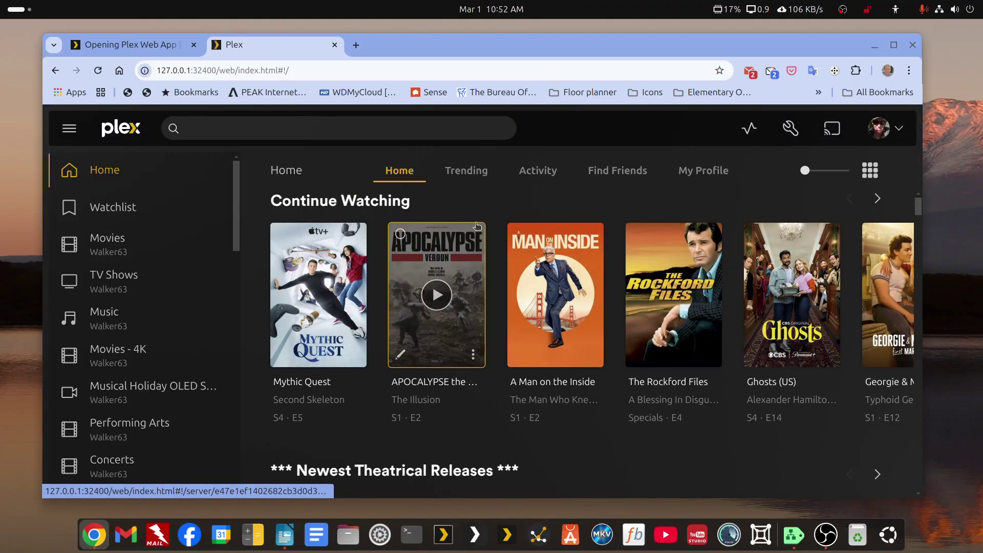
left_click(790, 128)
scroll(141, 347, "down", 4)
left_click(140, 347)
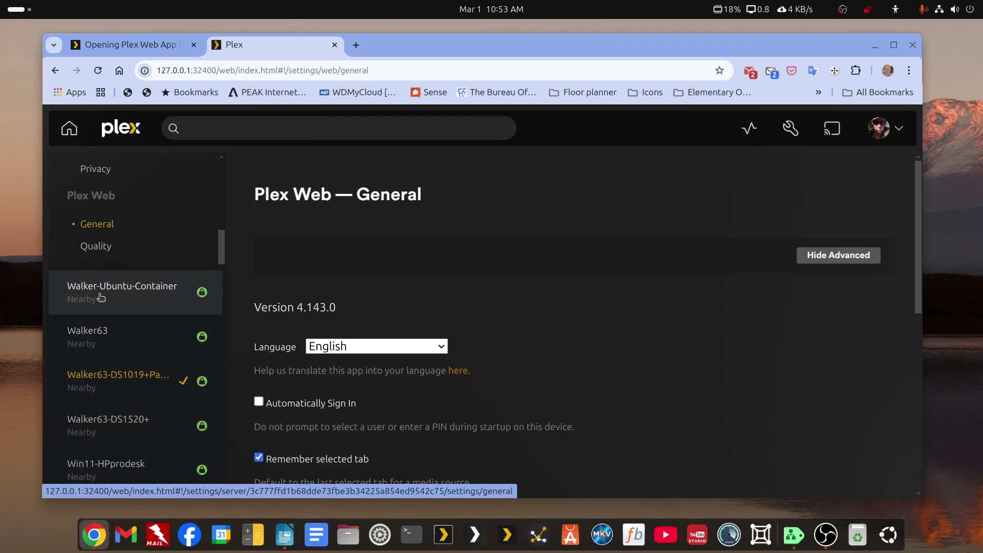
Claim Walker-Ubuntu-Container from its General settings, then highlight the local address in the URL.
left_click(137, 293)
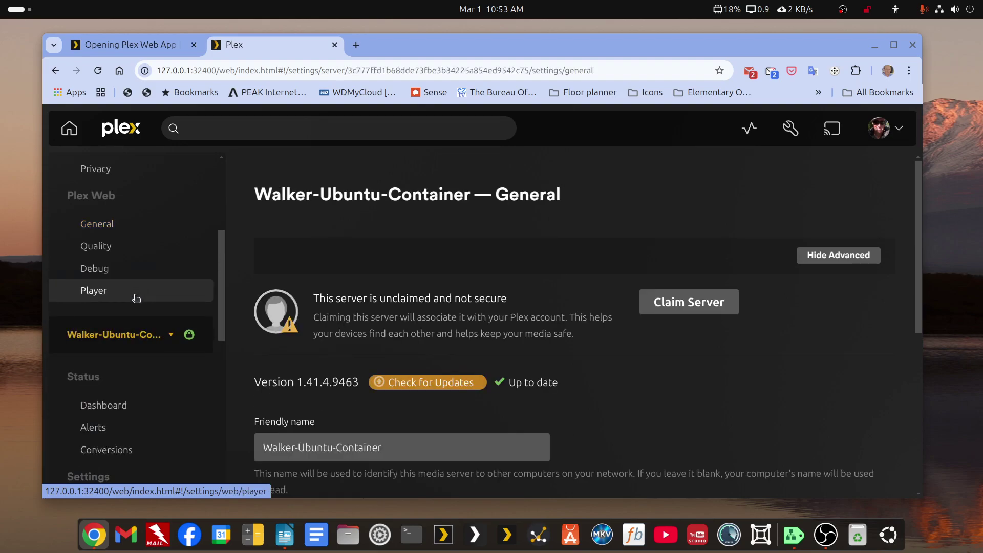
left_click(674, 307)
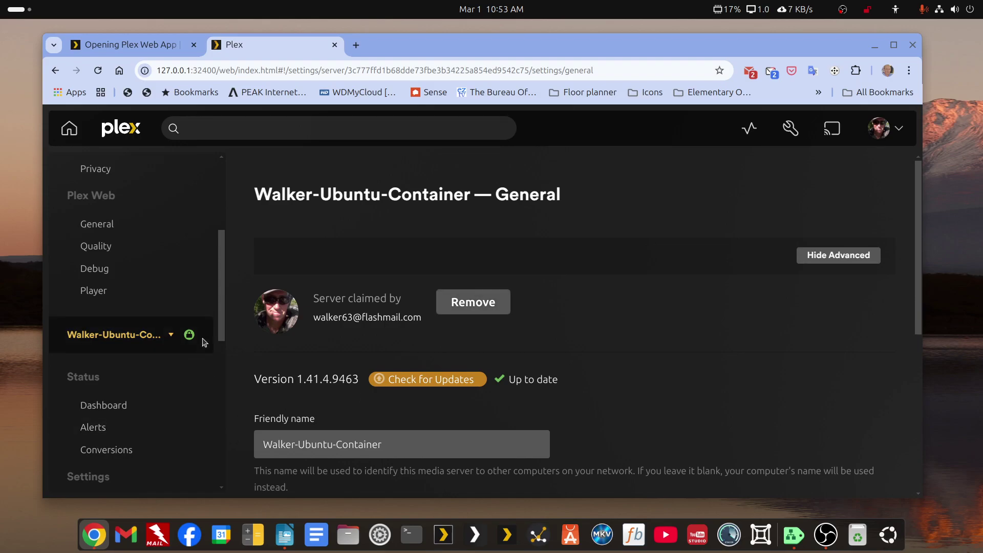
scroll(317, 345, "down", 4)
scroll(317, 345, "up", 4)
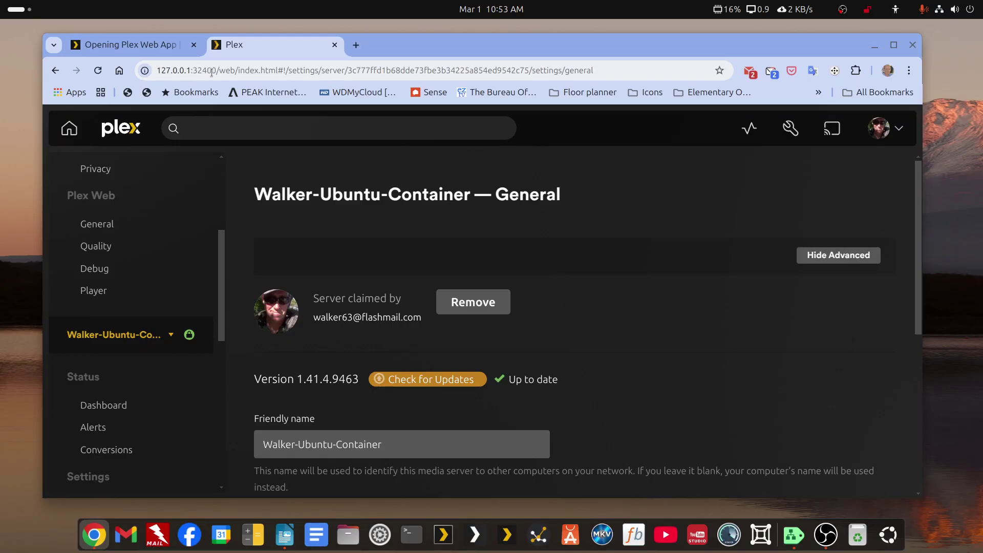
left_click_drag(223, 72, 151, 69)
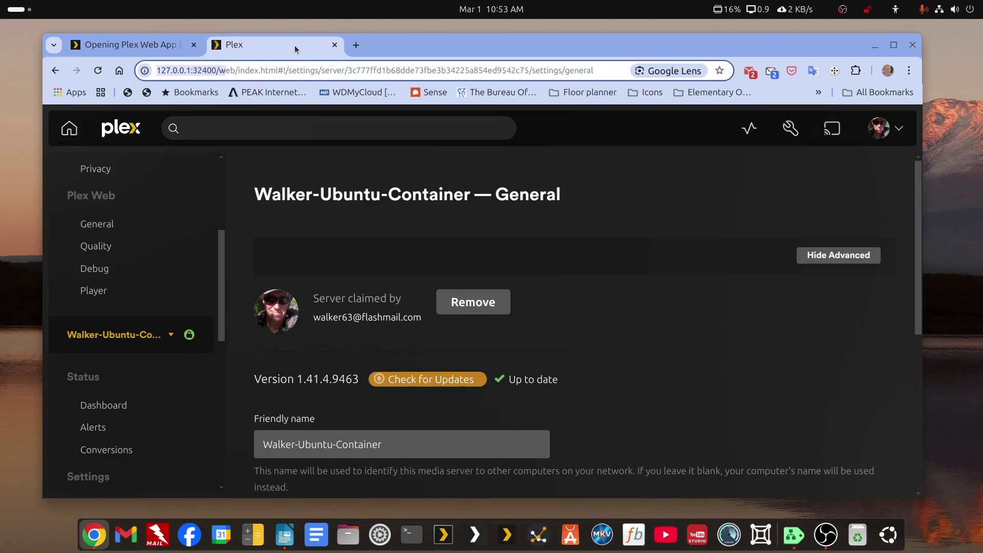
Close the local Plex tab and load app.plex.tv in a new tab.
left_click(334, 45)
left_click(215, 45)
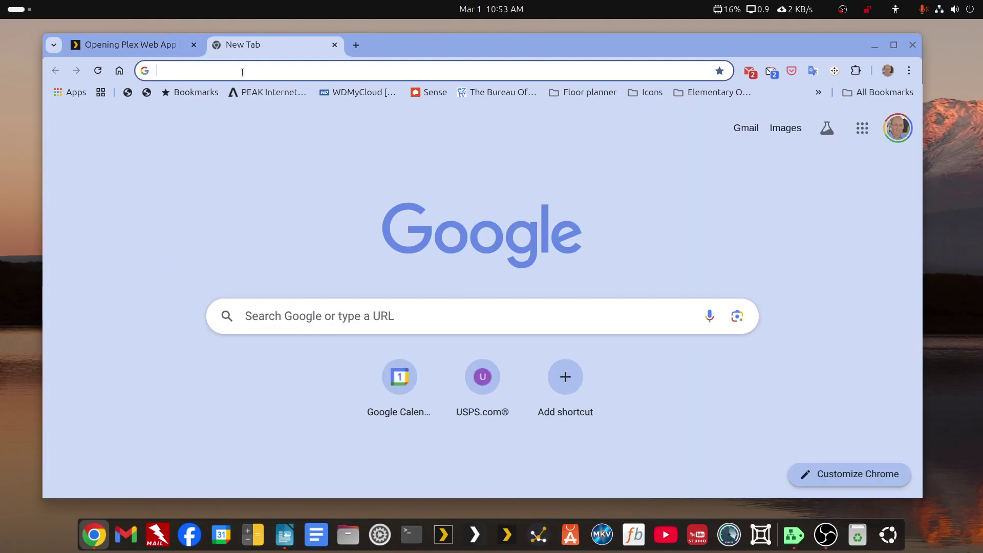
left_click(251, 72)
type("app.plex.tv")
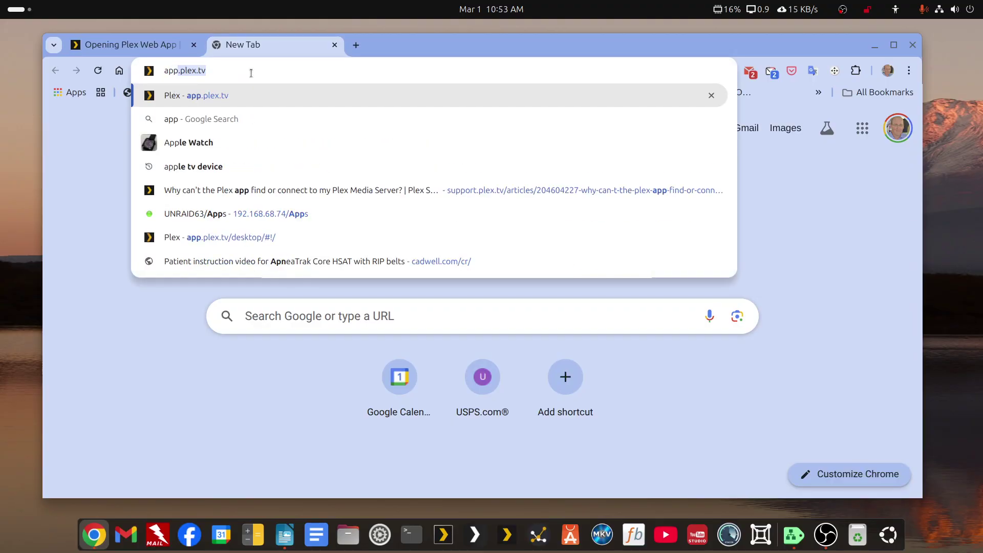
key("Return")
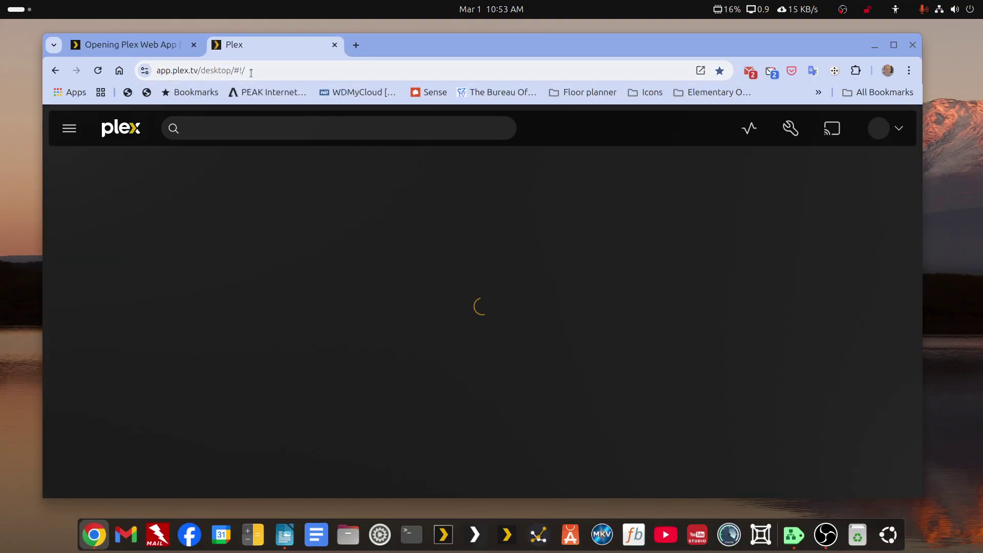
In Authorized Devices filtered to Server, remove Walker-Ubuntu-Container and confirm with Yes, I'm Sure.
left_click(791, 128)
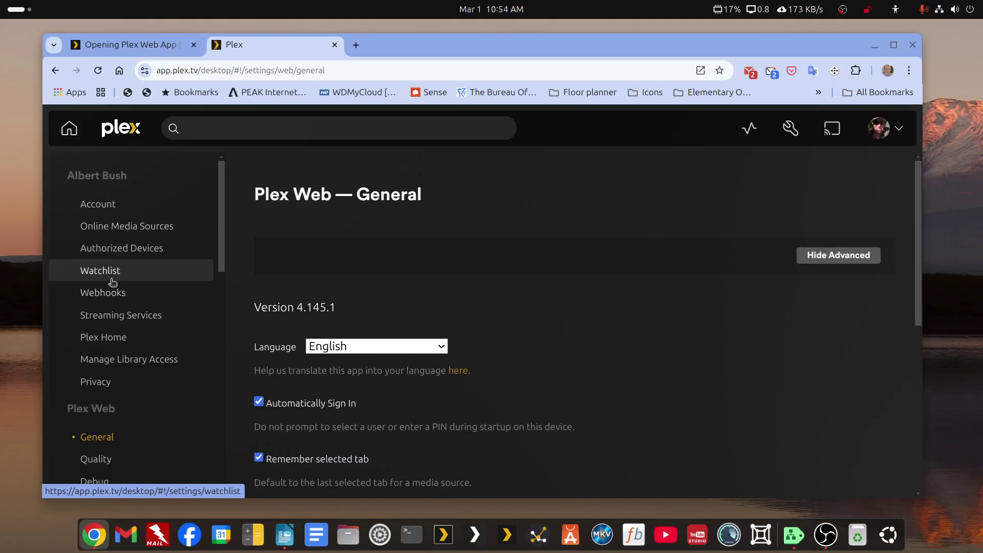
left_click(106, 249)
left_click(296, 256)
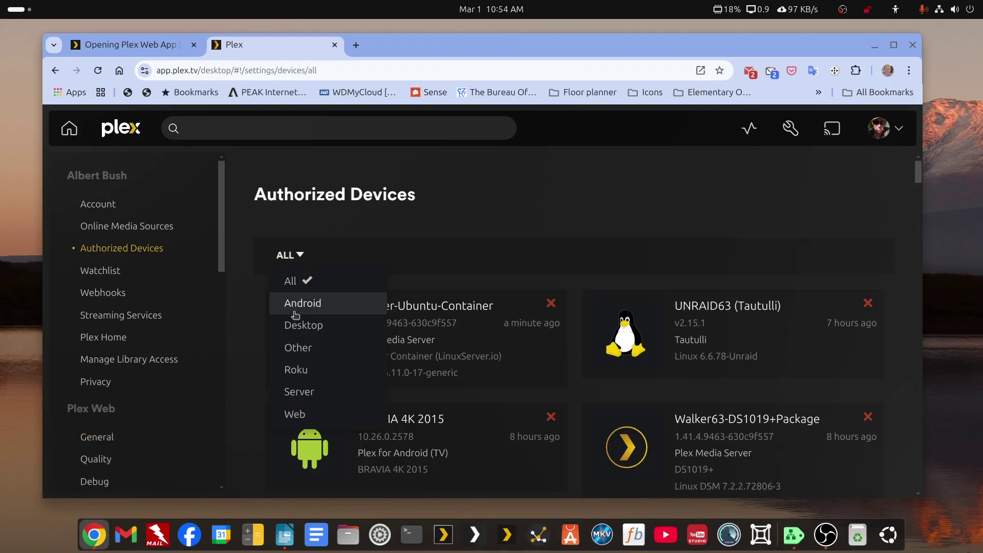
left_click(297, 393)
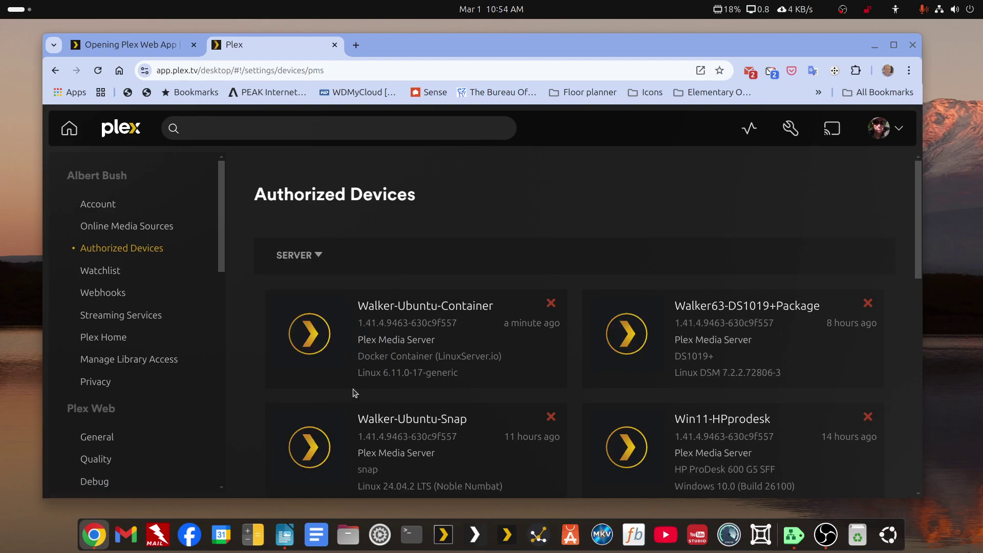
scroll(511, 362, "down", 3)
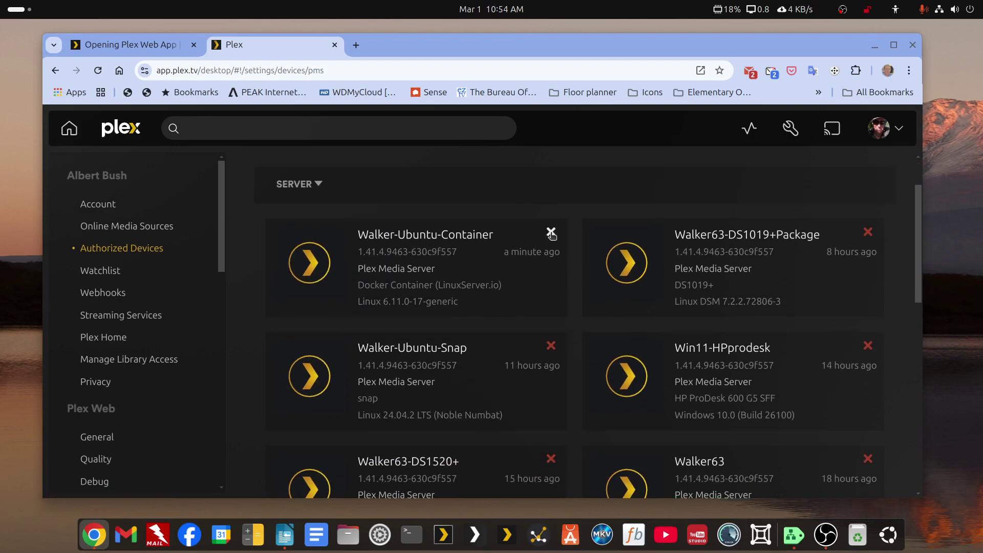
left_click(551, 234)
left_click(569, 343)
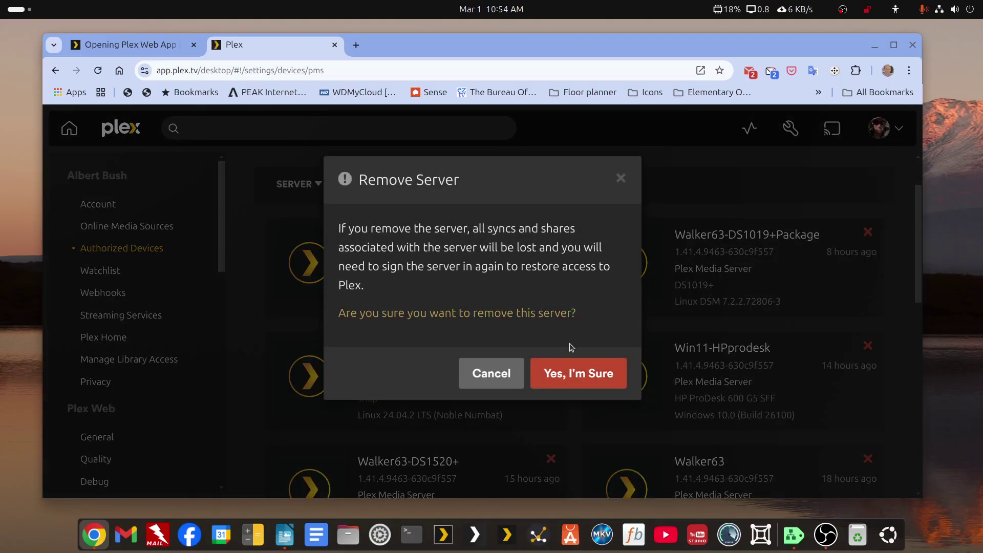
left_click(555, 374)
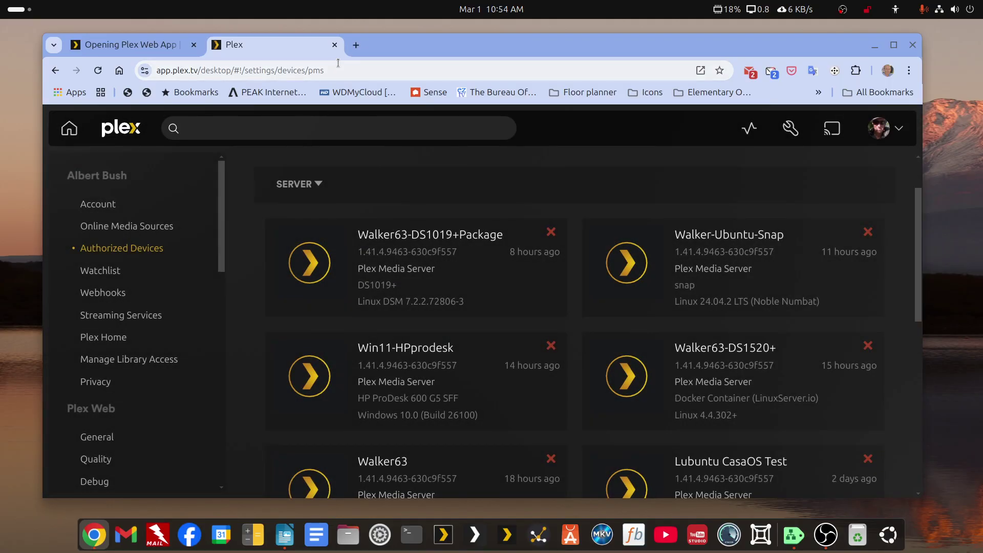
Close the Plex tab and select the Walker-Ubuntu-Snap address http:192.168.68.86:32400/web in the Writer claim guide.
left_click(335, 45)
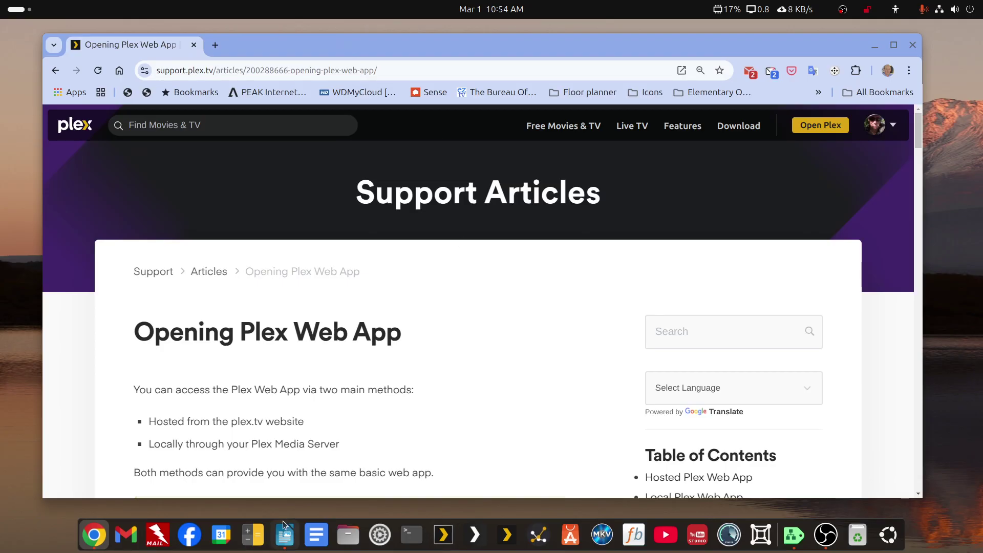
left_click(281, 536)
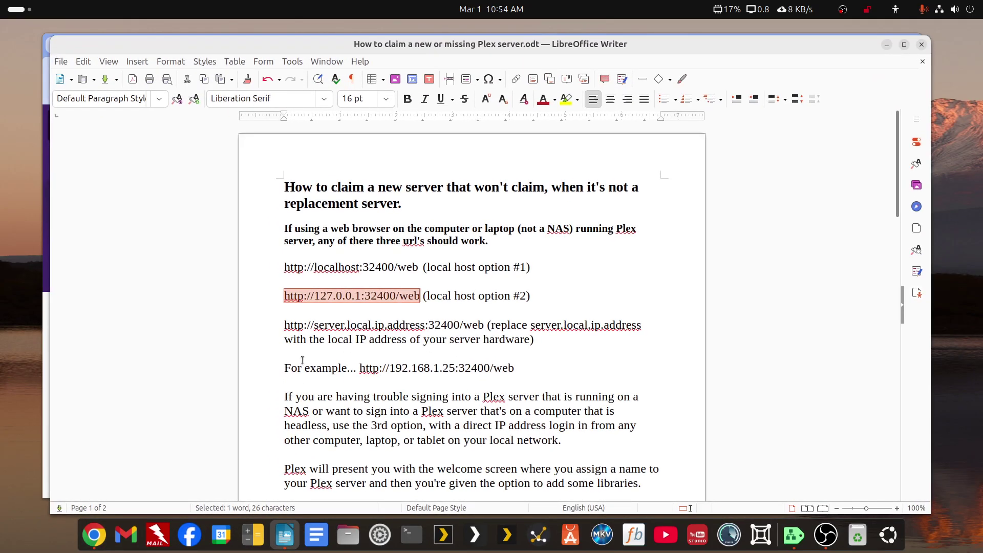
scroll(318, 367, "down", 15)
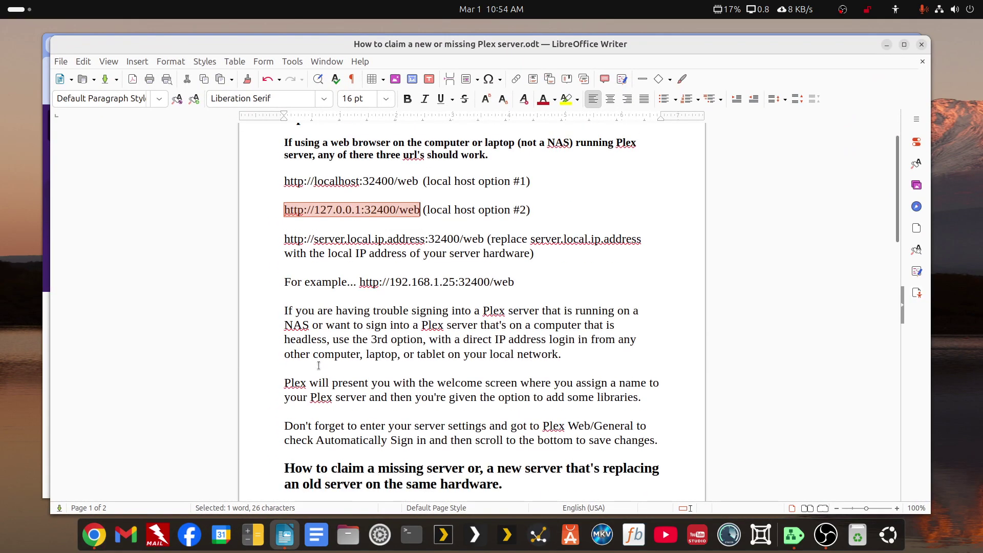
scroll(318, 367, "down", 10)
scroll(311, 368, "up", 1)
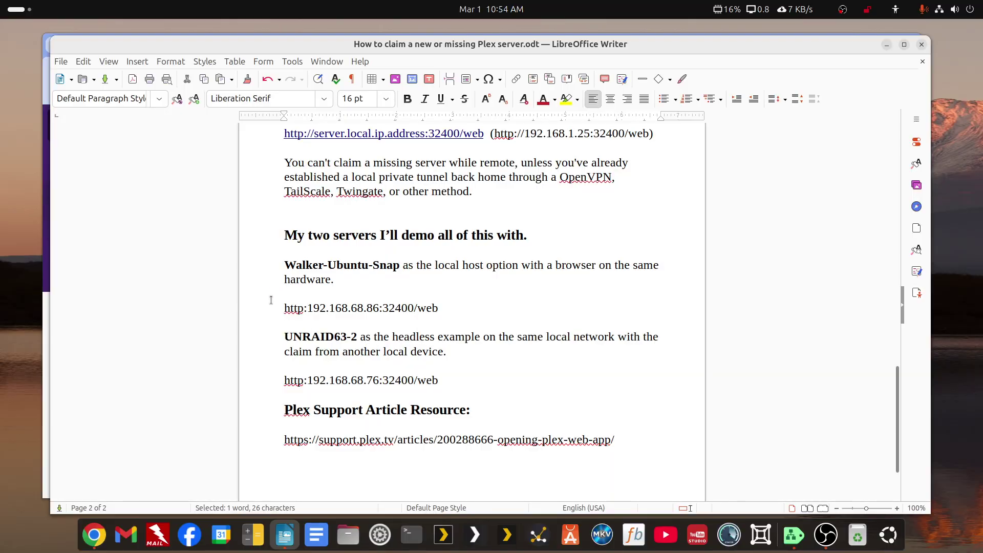
left_click_drag(286, 310, 440, 310)
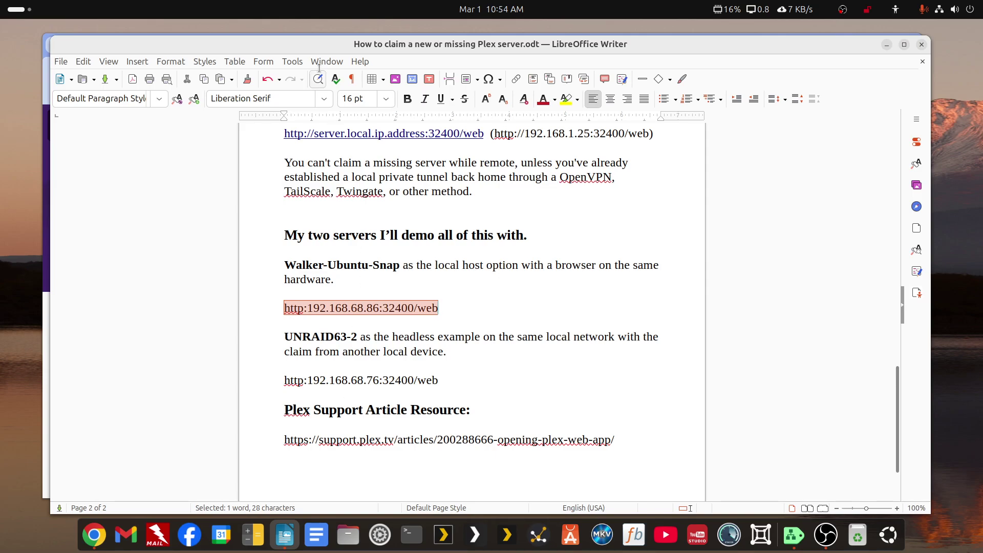
key("alt+Tab")
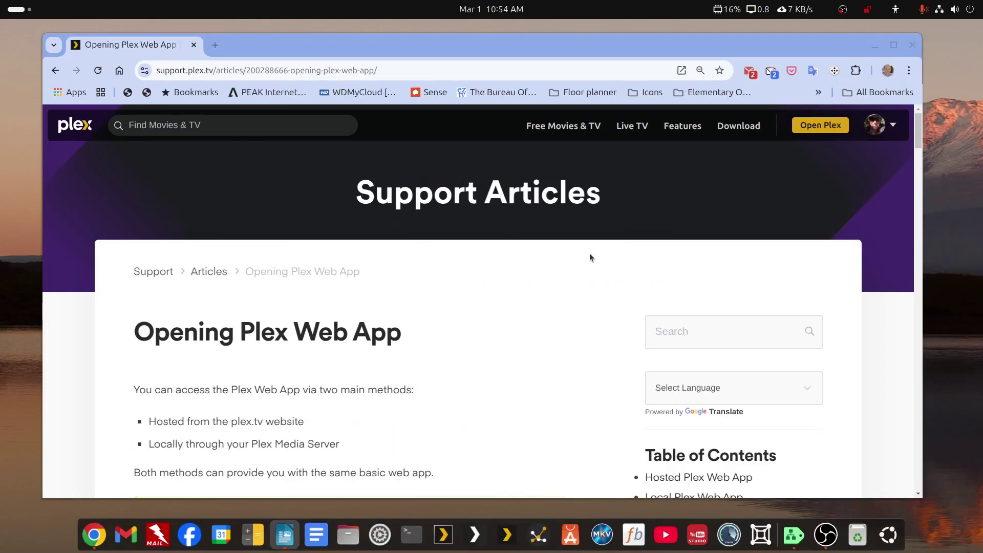
left_click(217, 44)
left_click(275, 315)
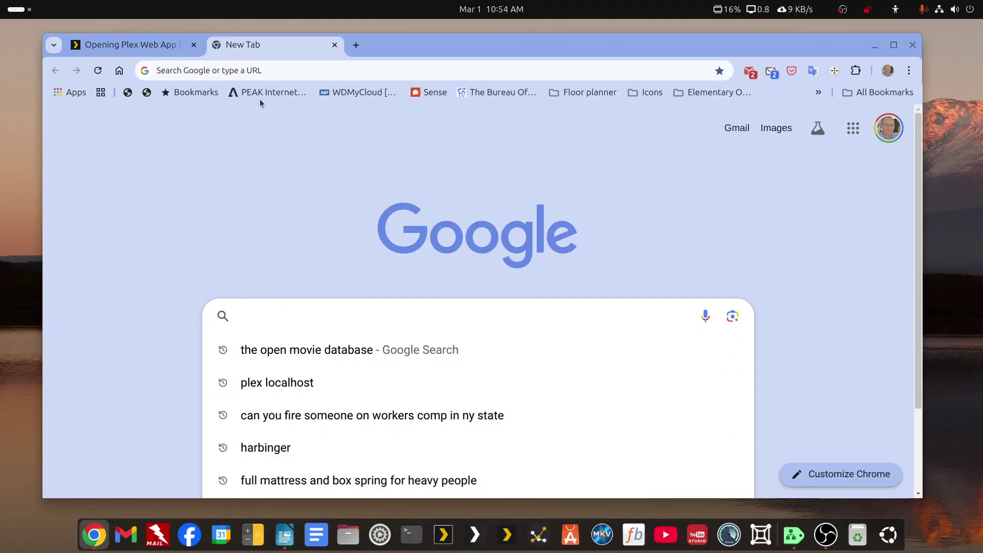
left_click(270, 71)
type("192.168.68.86:32400/web")
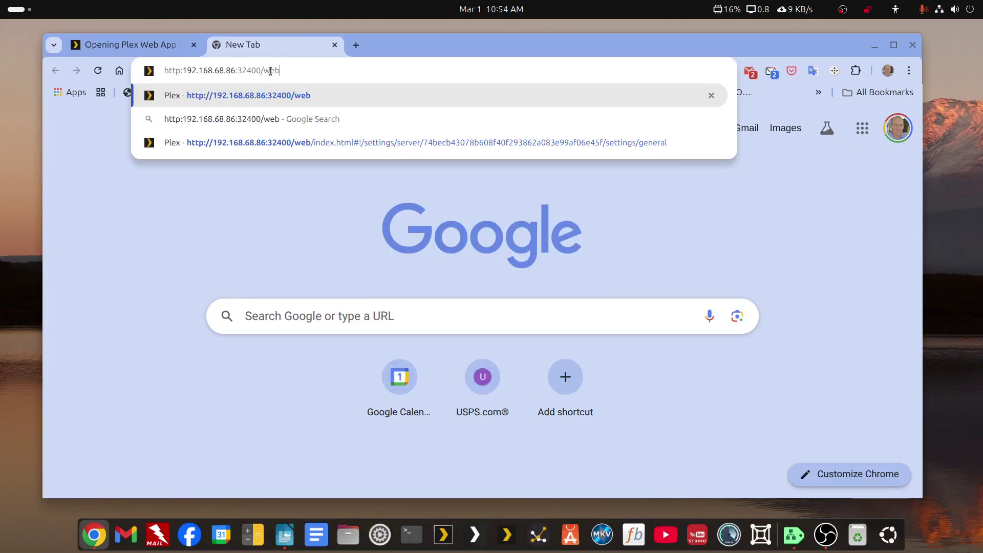
key("Return")
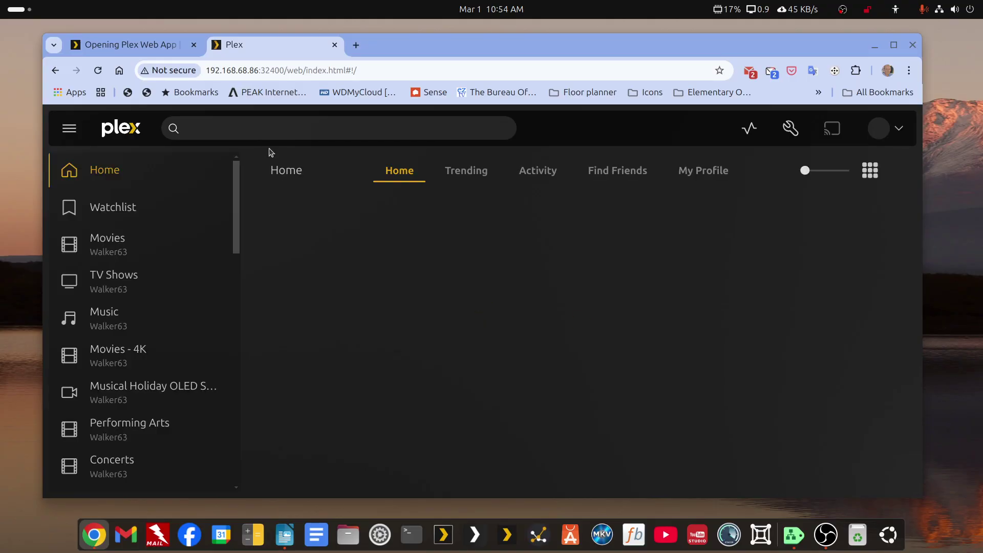
Switch the settings to Walker-Ubuntu-Snap, which reports the server is currently unavailable.
left_click(790, 129)
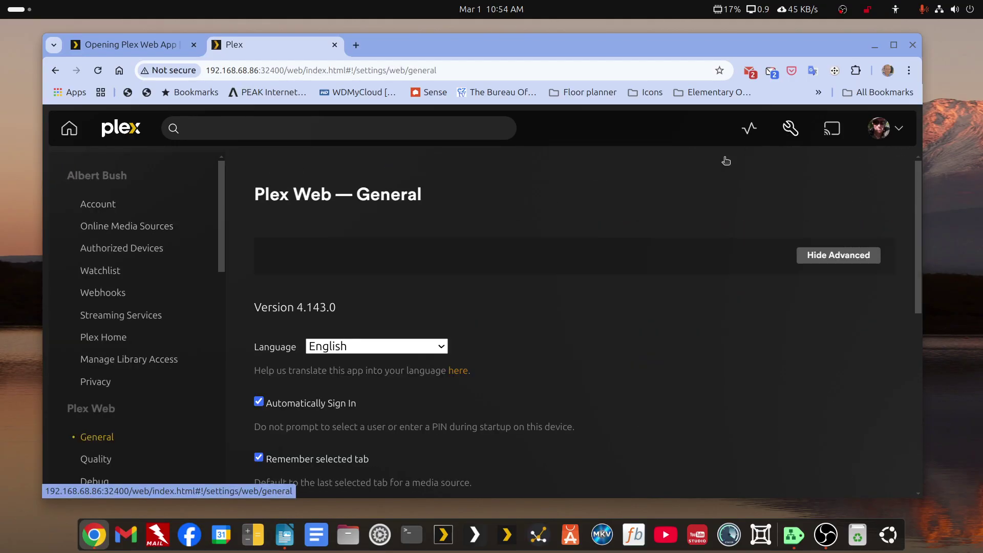
scroll(138, 323, "down", 5)
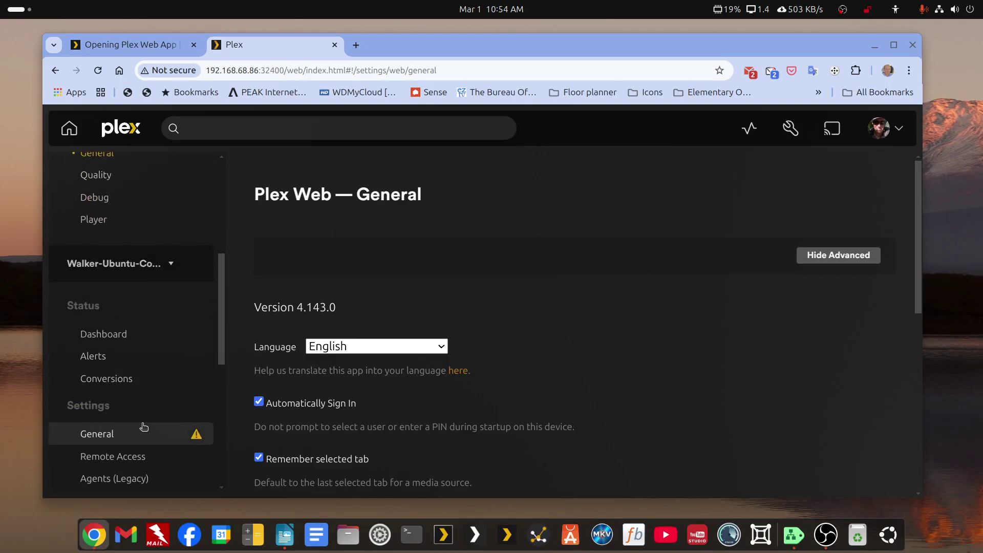
left_click(170, 265)
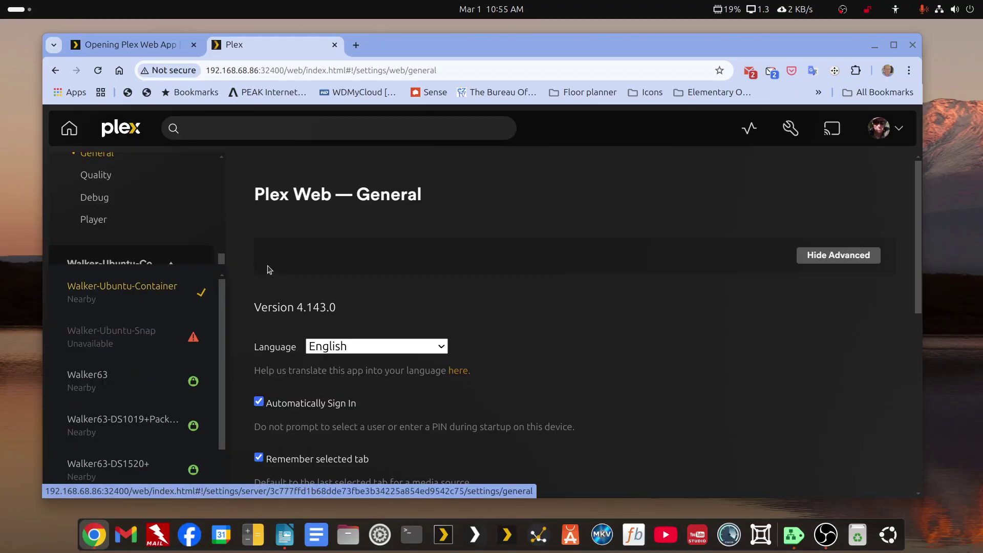
scroll(105, 303, "down", 1)
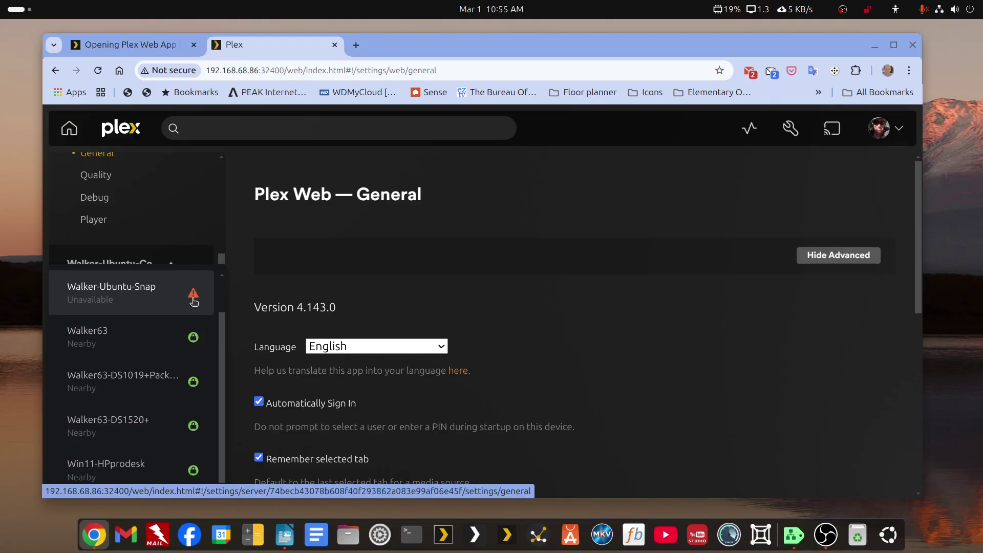
mouse_move(194, 302)
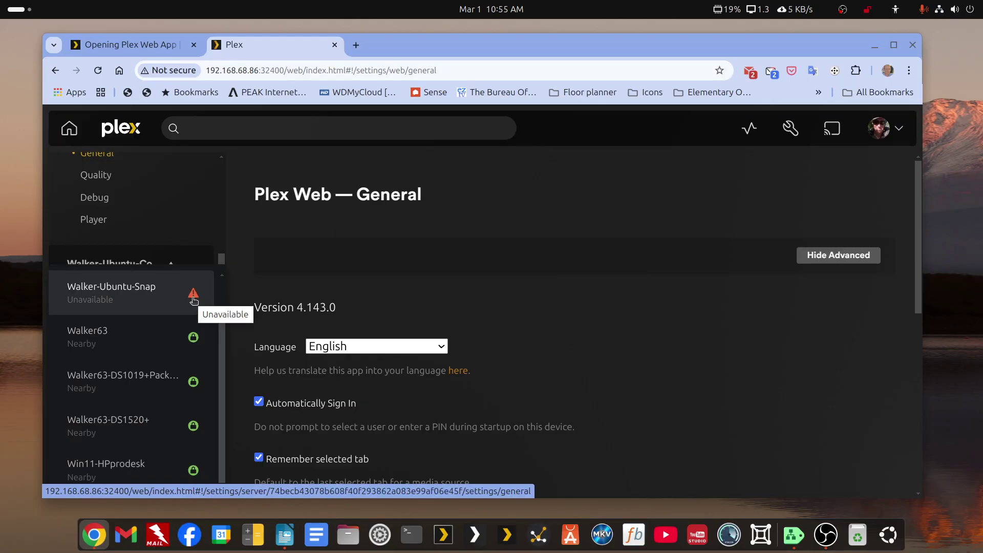
left_click(148, 294)
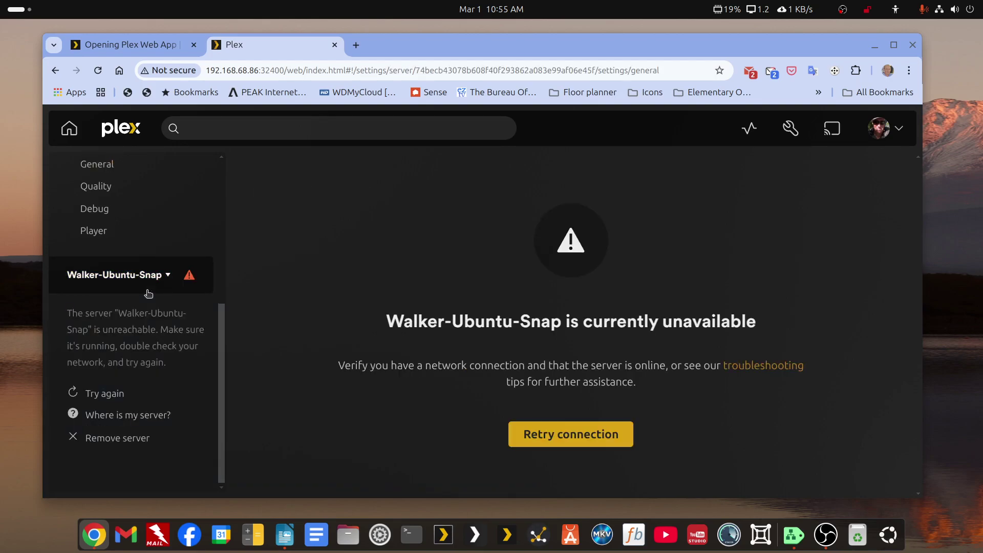
scroll(156, 287, "up", 4)
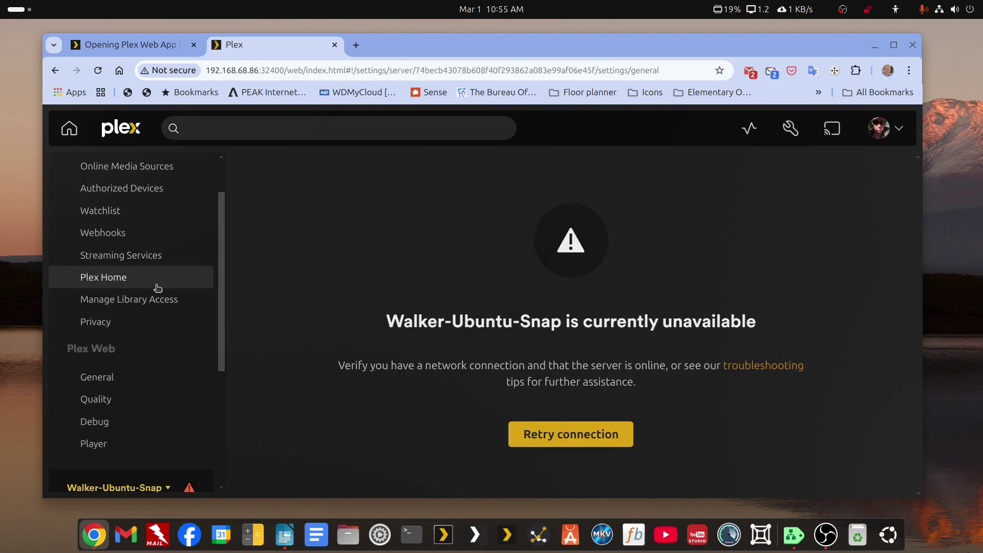
scroll(158, 287, "down", 4)
scroll(157, 288, "up", 2)
scroll(157, 288, "down", 2)
scroll(156, 287, "up", 5)
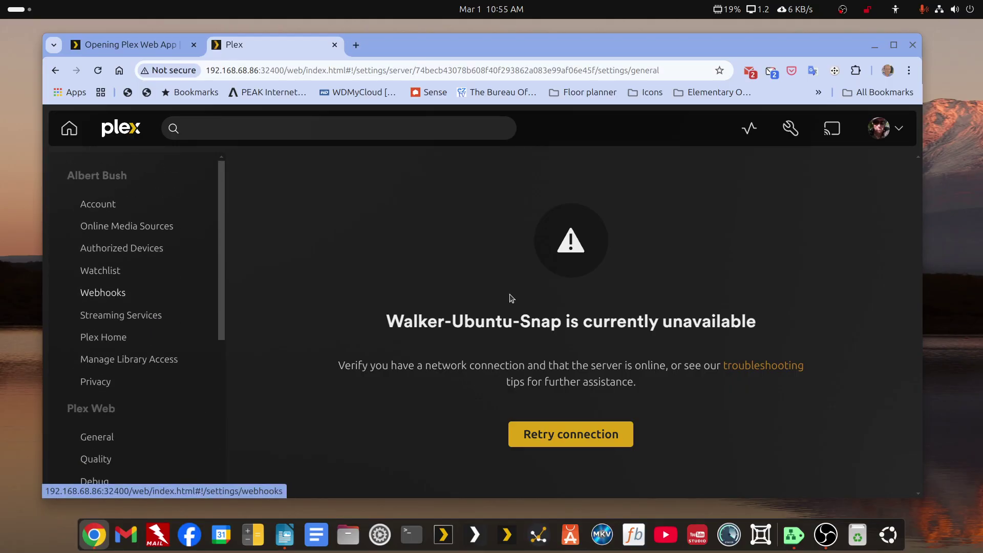
Close the Walker-Ubuntu-Snap Plex tab and start a fresh browser tab.
left_click(55, 71)
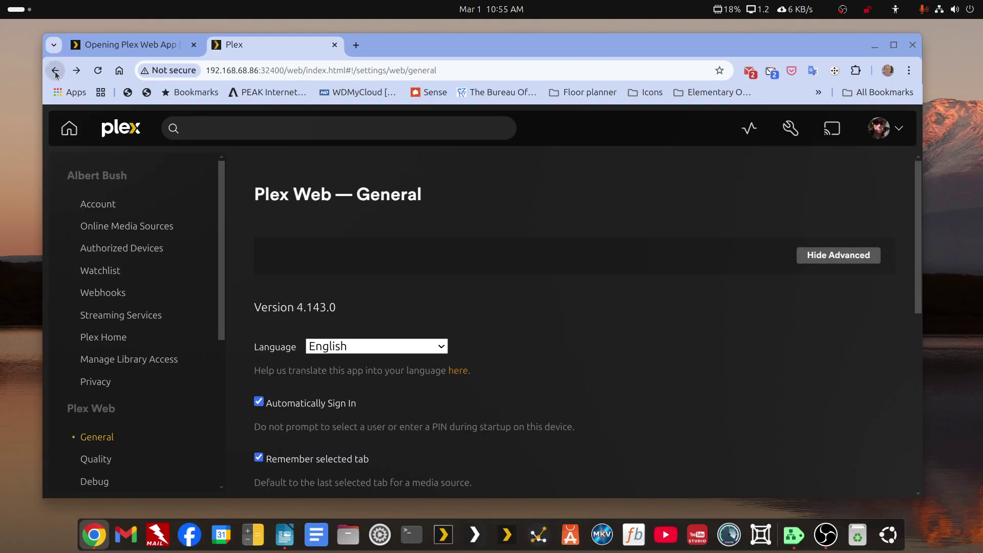
left_click(333, 45)
left_click(213, 45)
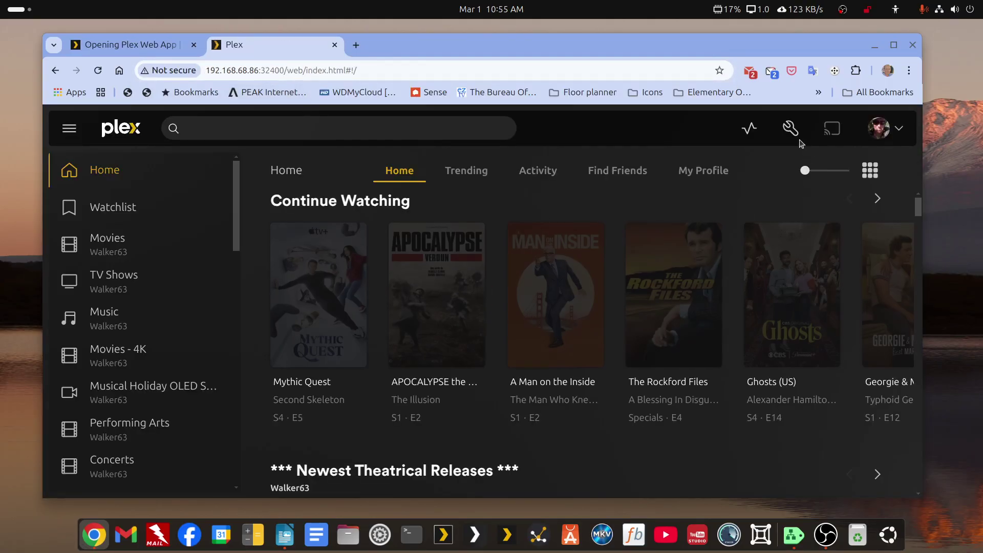
Open Walker-Ubuntu-Container's General settings and claim the server for the account.
left_click(791, 129)
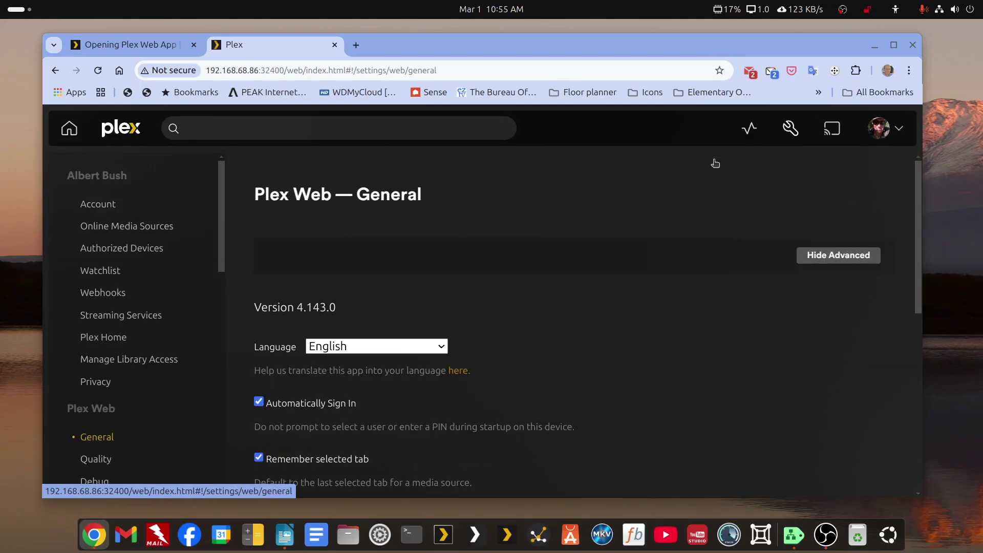
scroll(194, 282, "down", 3)
scroll(128, 307, "down", 3)
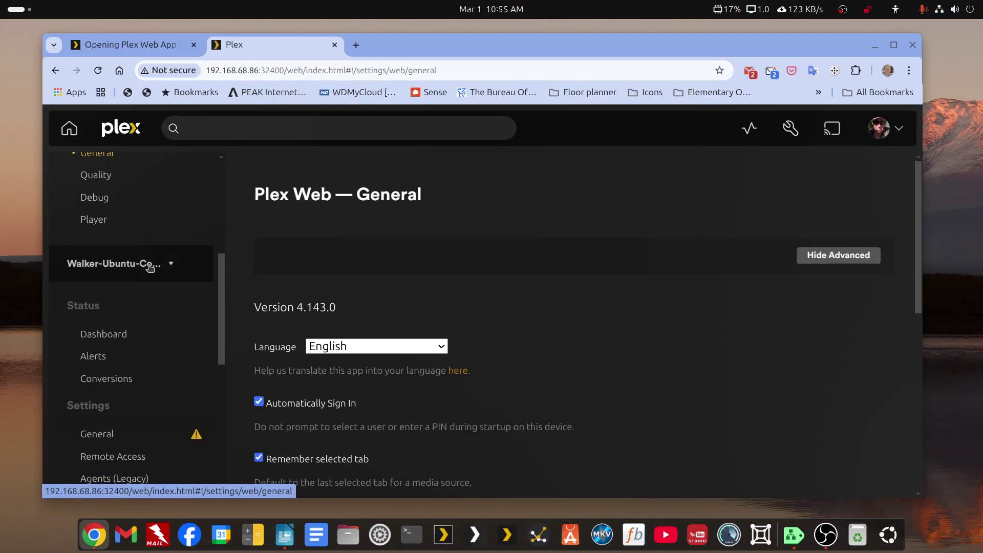
left_click(149, 265)
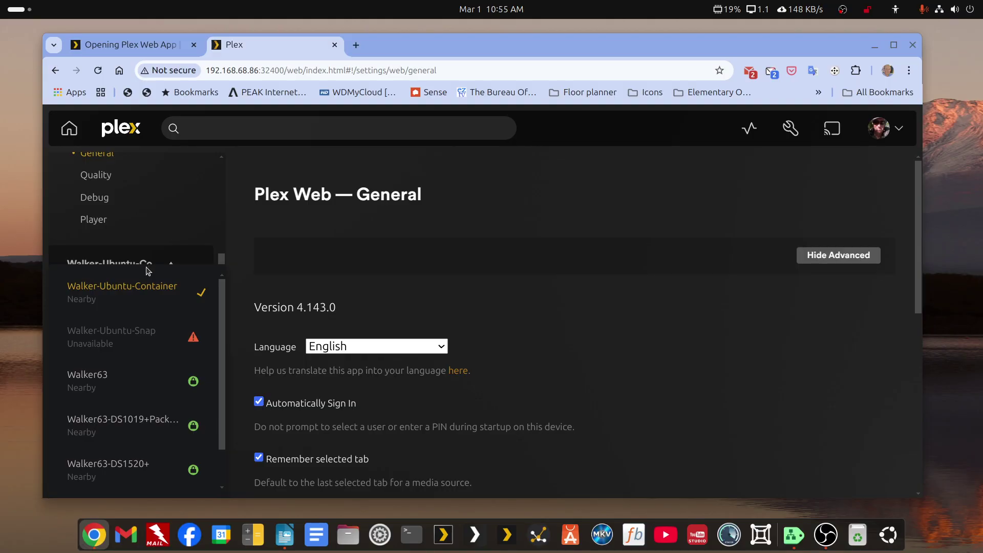
left_click(272, 243)
scroll(273, 244, "down", 3)
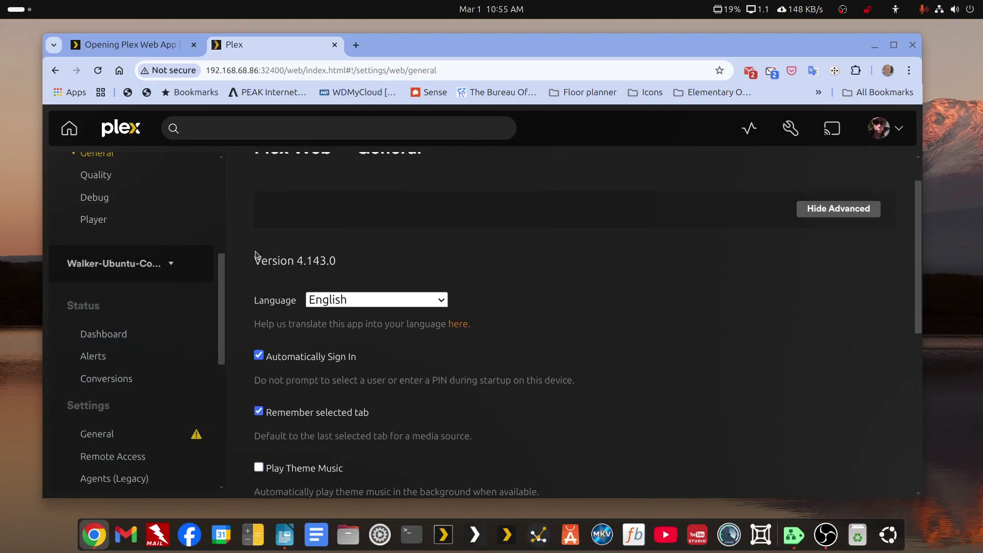
left_click(92, 434)
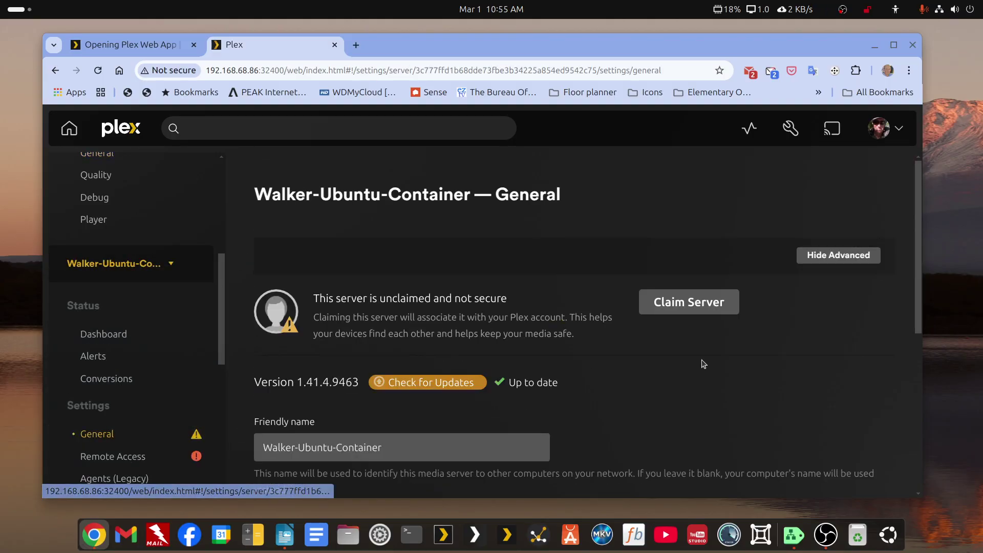
left_click(694, 312)
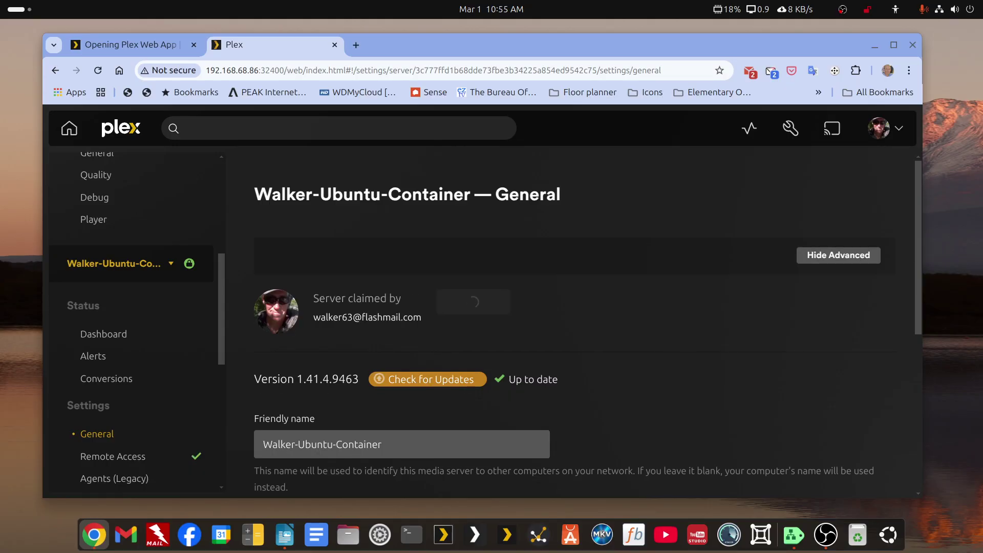
key("alt+Tab")
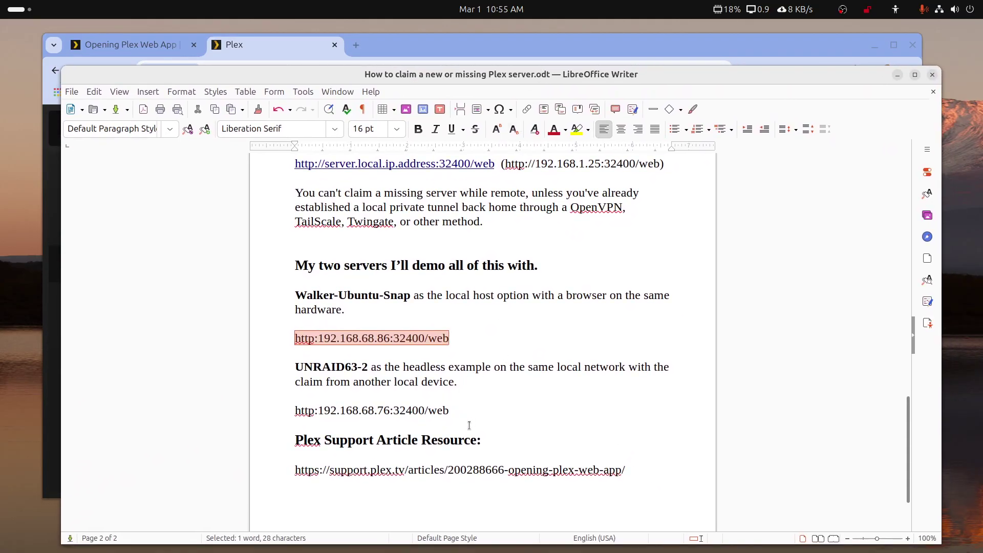
Select the UNRAID63-2 address http:192.168.68.76:32400/web in the Writer notes and return to the browser.
left_click_drag(454, 413, 425, 411)
left_click_drag(295, 412, 447, 414)
key("ctrl+c")
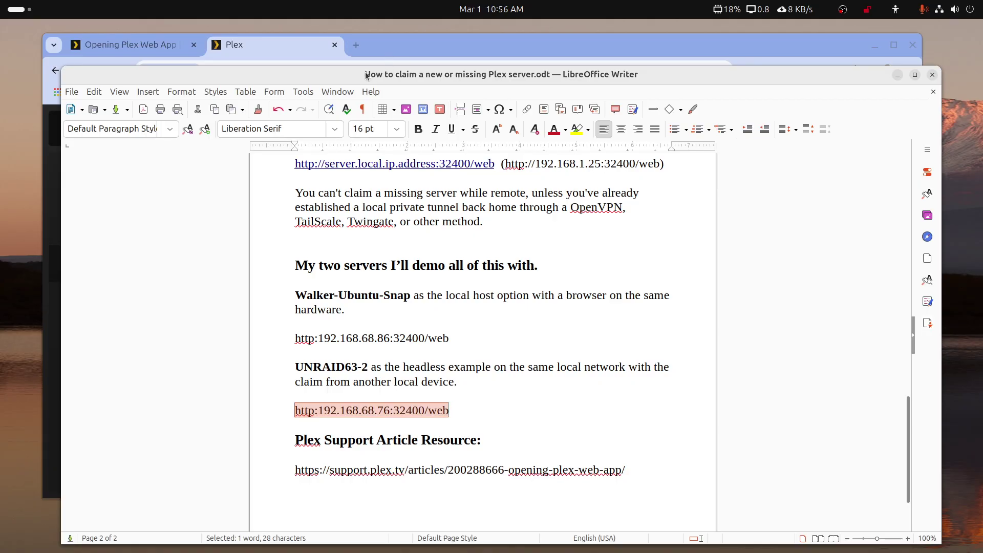
left_click(398, 57)
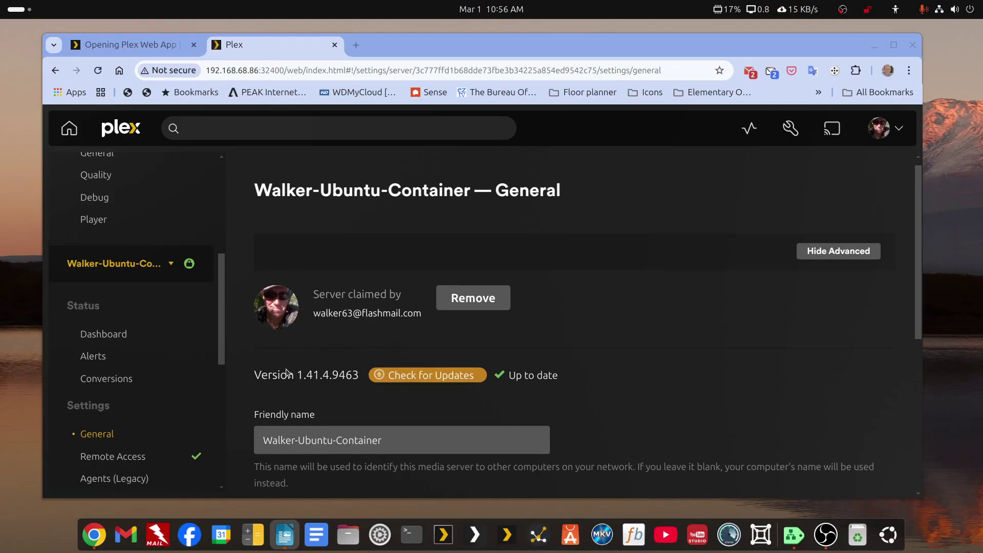
Review the server list: Walker-Ubuntu-Container nearby and secure, Walker-Ubuntu-Snap still unavailable.
scroll(288, 372, "down", 3)
left_click(165, 264)
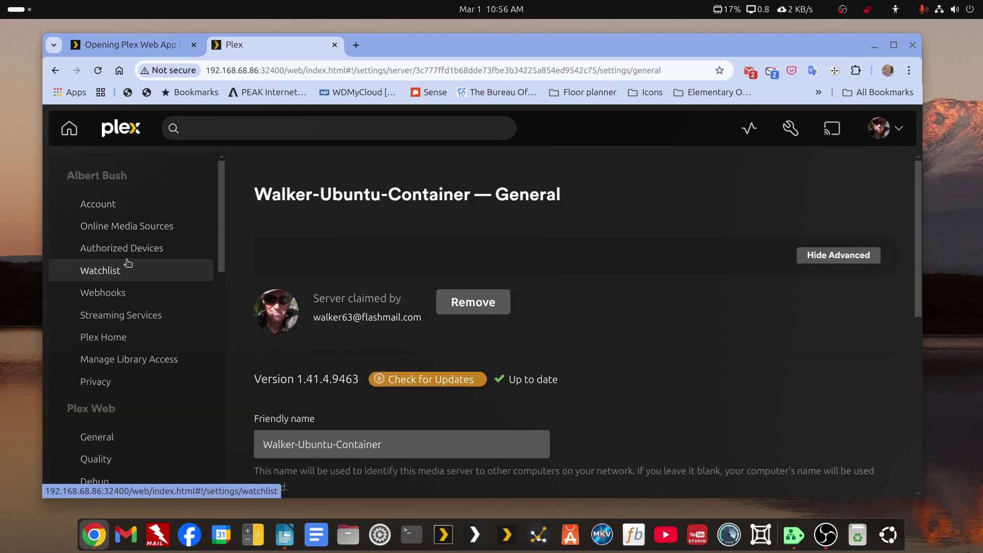
scroll(128, 268, "down", 4)
left_click(137, 335)
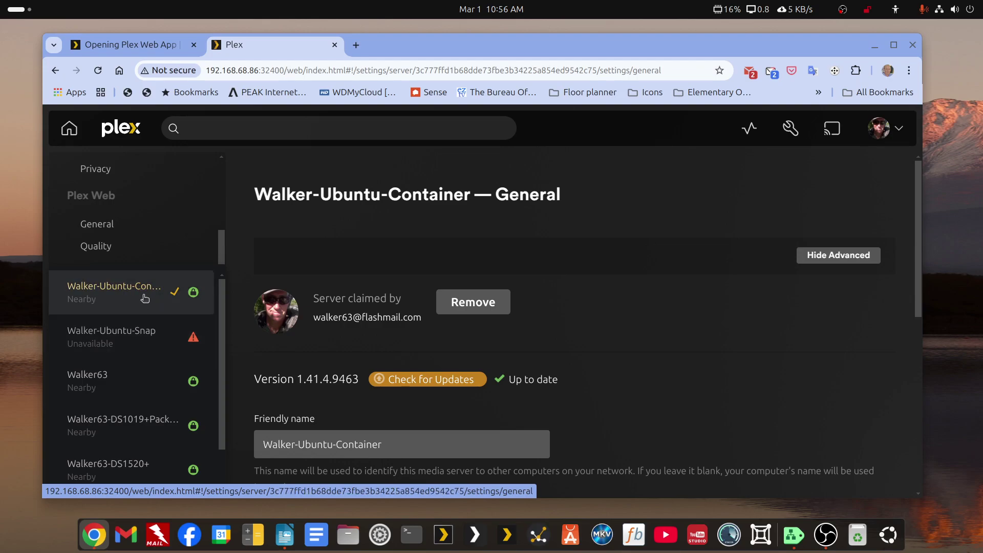
mouse_move(190, 298)
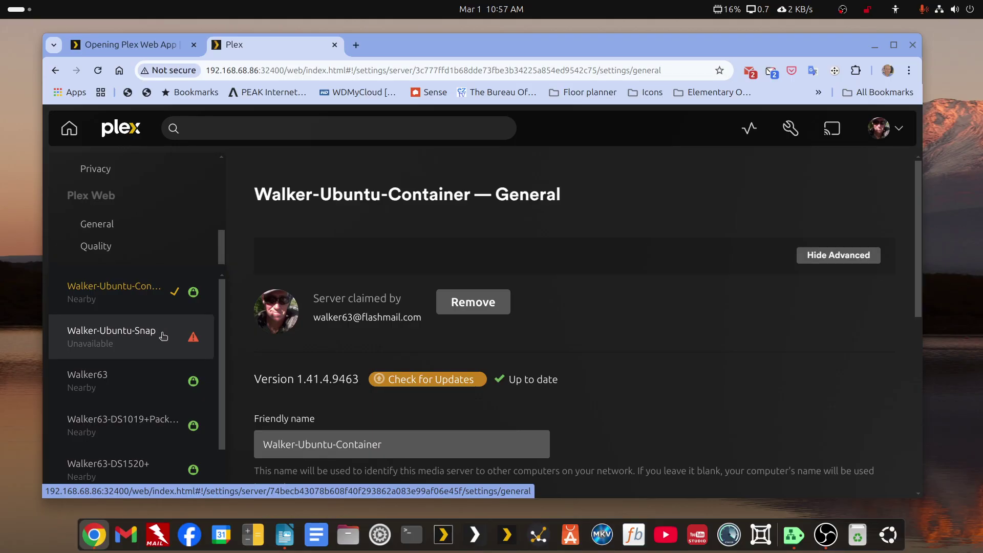
Close the local Plex tab and load http:192.168.68.76:32400/web in a new tab.
left_click(336, 48)
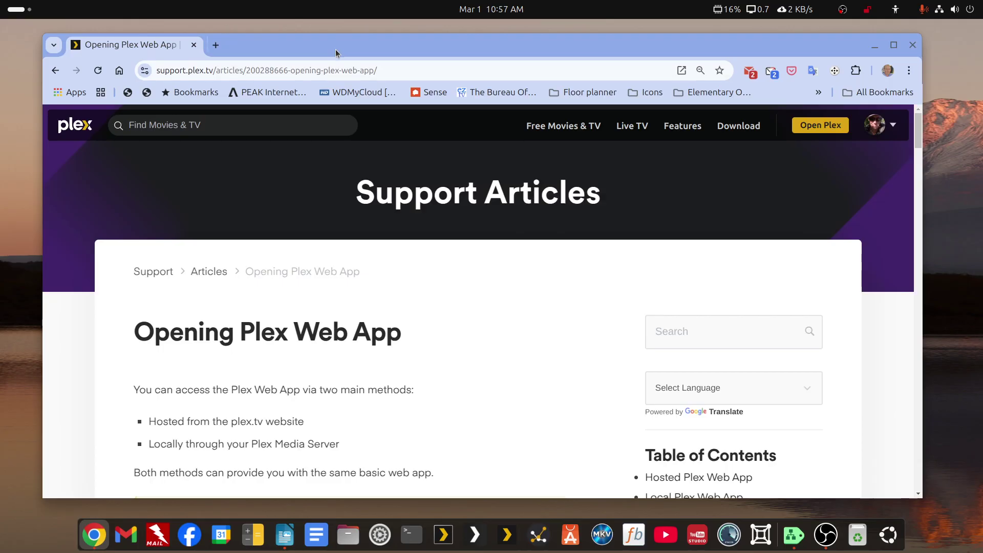
left_click(215, 46)
left_click(276, 69)
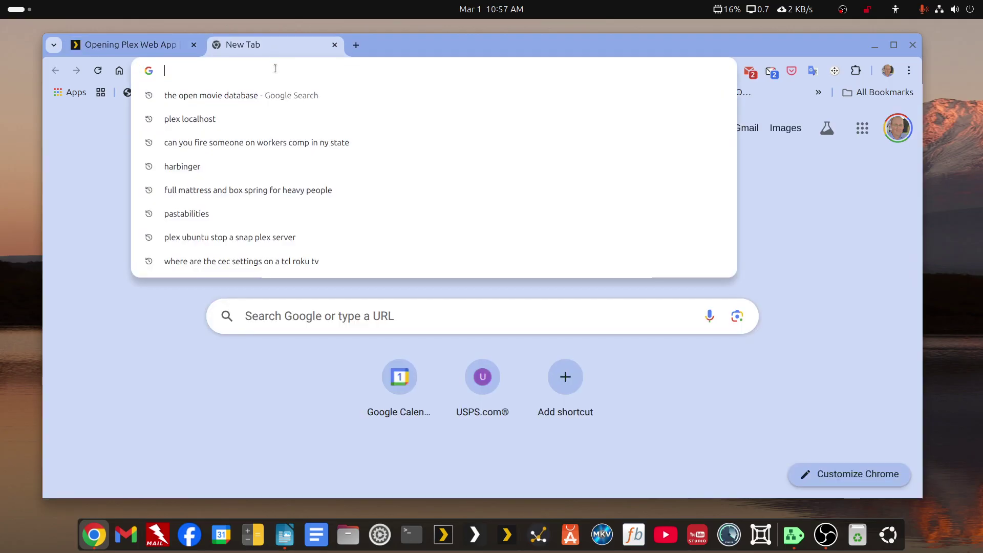
key("ctrl+v")
key("Return")
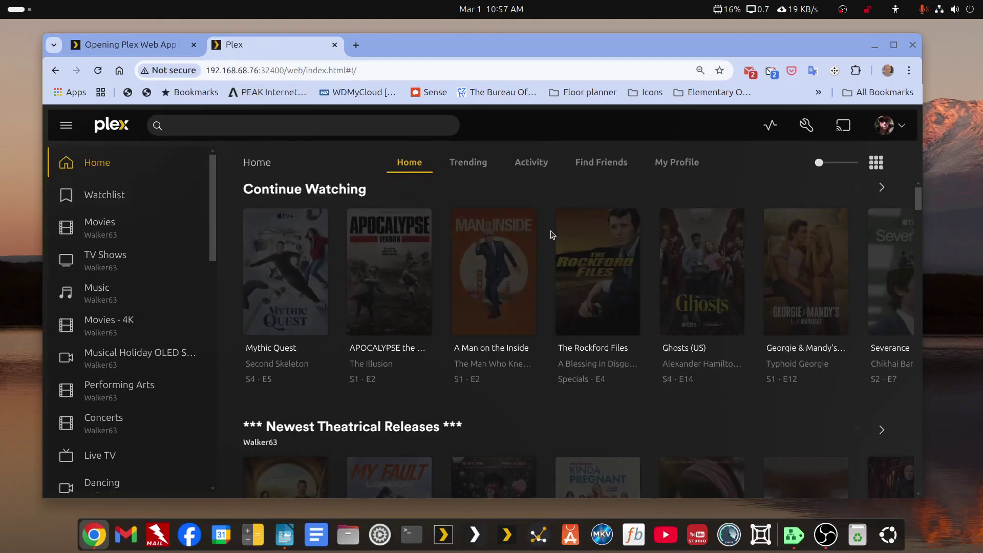
Open the Plex settings and switch to UNRAID63-2's General page, showing it unclaimed.
left_click(805, 126)
scroll(121, 364, "down", 5)
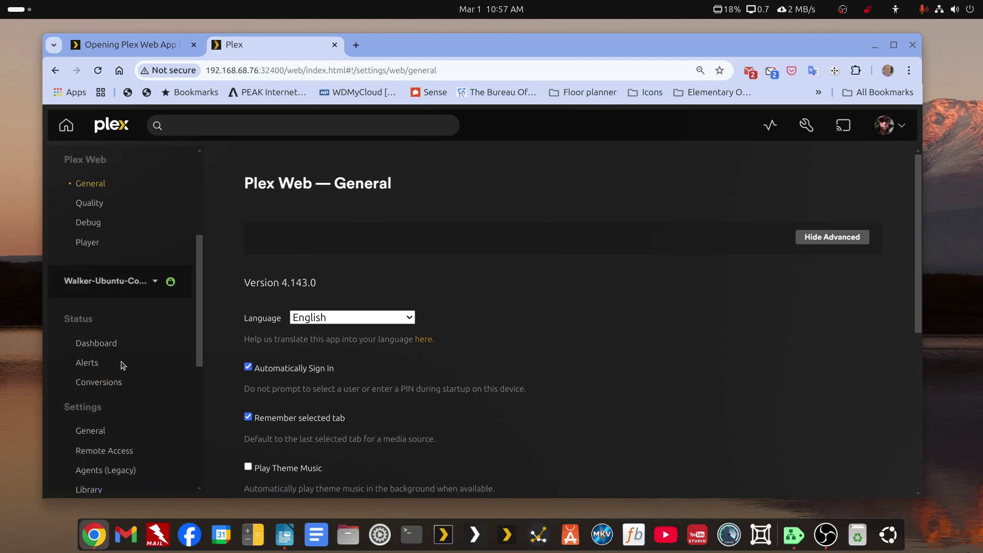
left_click(152, 284)
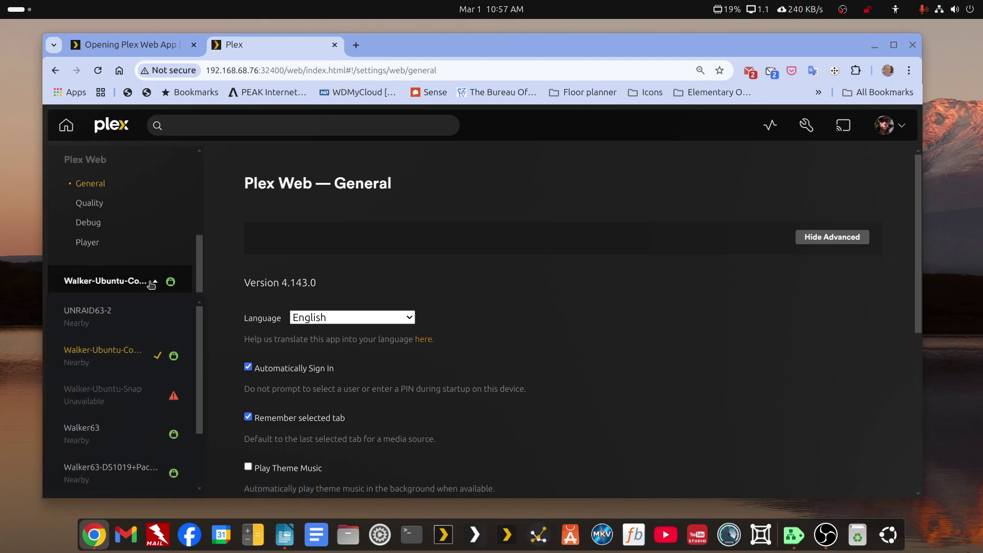
left_click(86, 315)
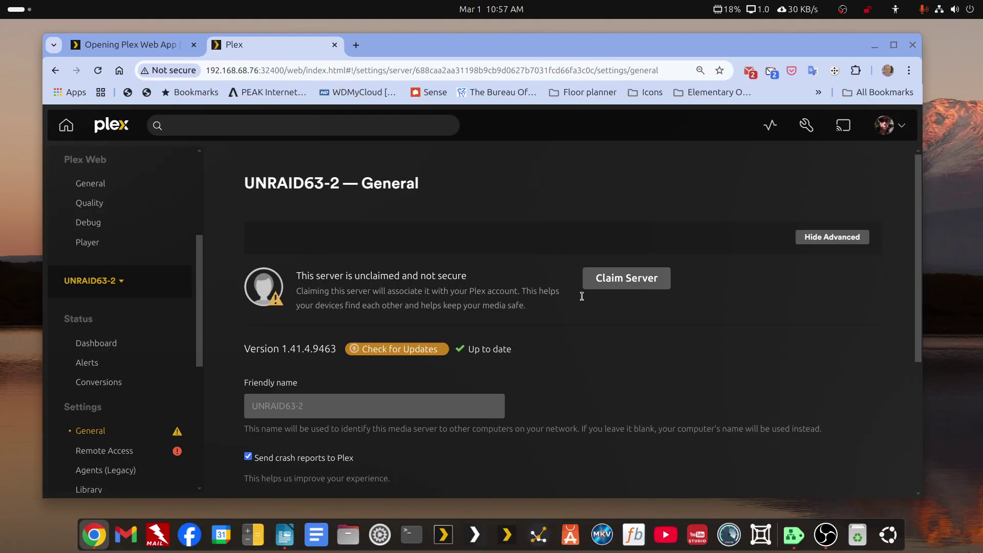
Claim the UNRAID63-2 server for the account and confirm it appears in the server list.
left_click(614, 286)
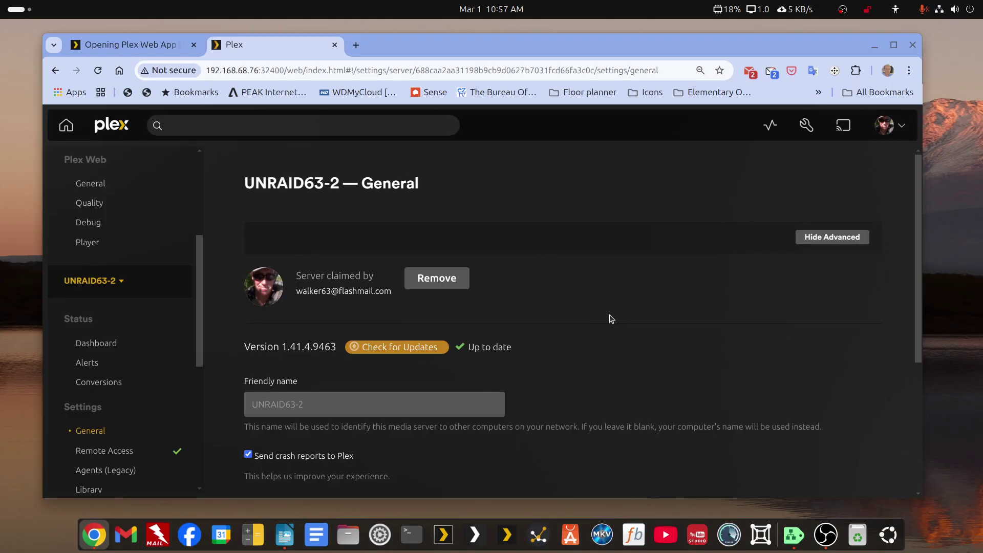
scroll(609, 319, "down", 3)
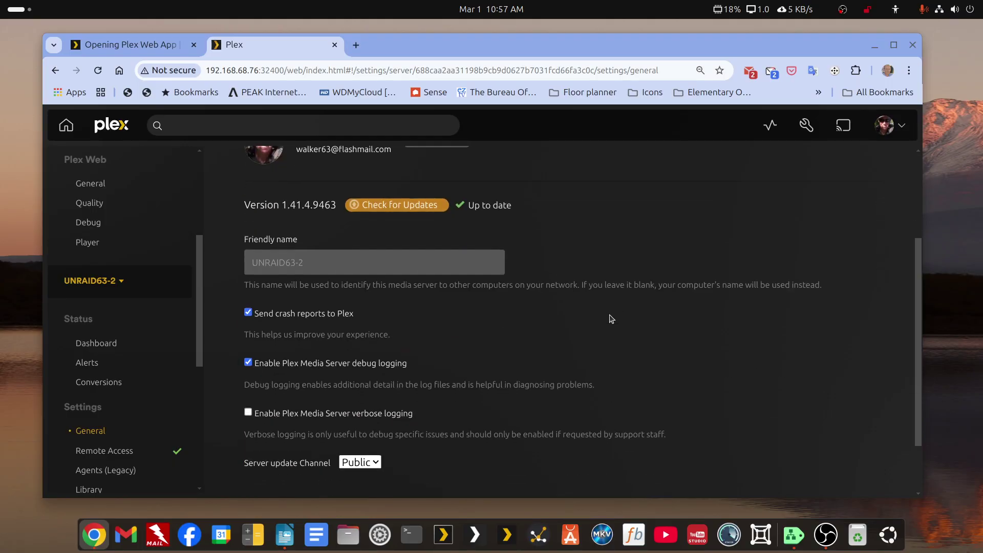
left_click(120, 279)
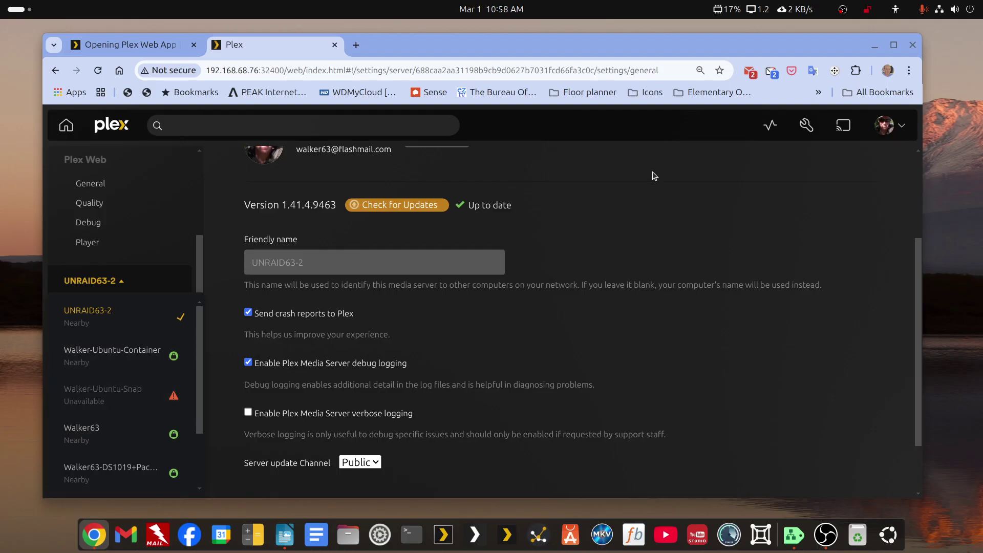
scroll(654, 177, "up", 3)
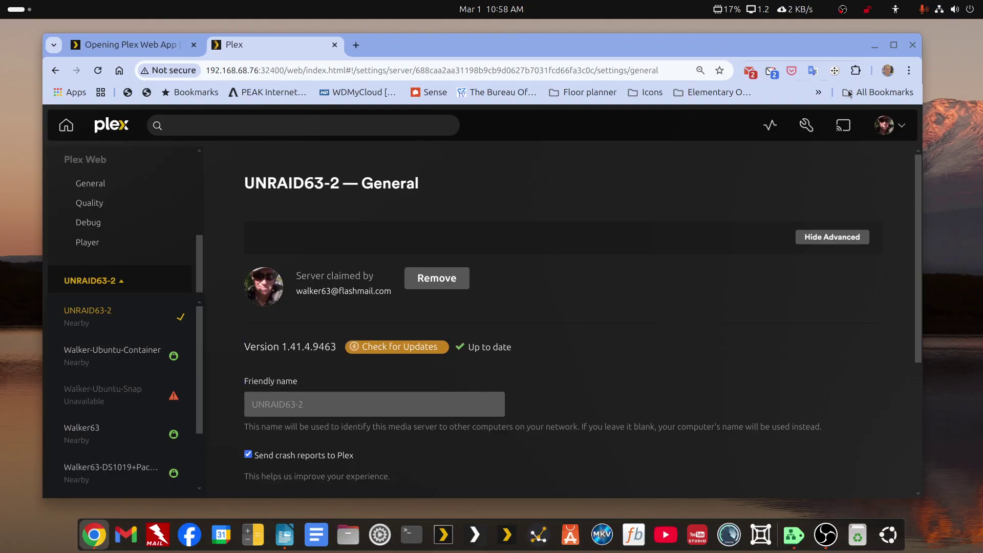
key("alt+Tab")
left_click_drag(520, 47, 506, 45)
scroll(602, 231, "up", 10)
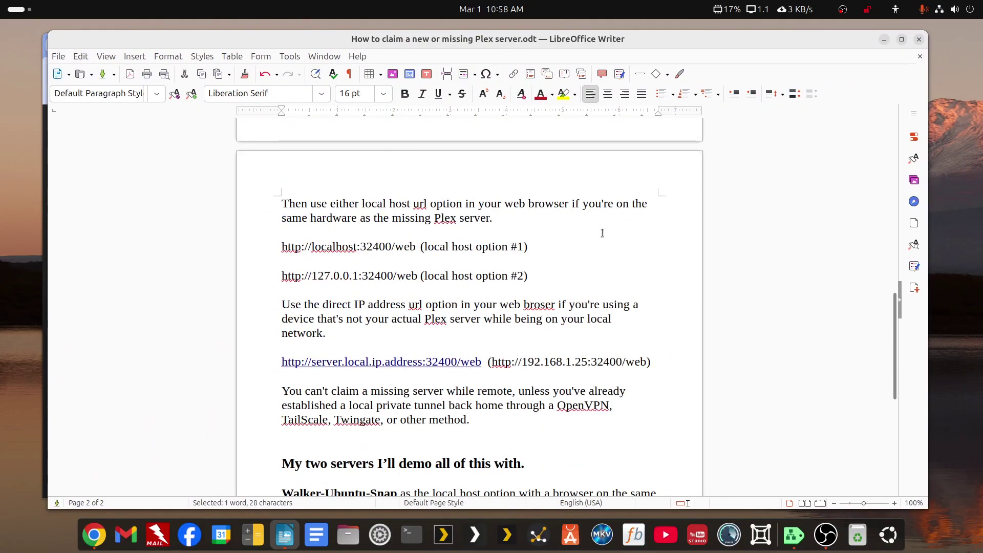
scroll(602, 231, "up", 18)
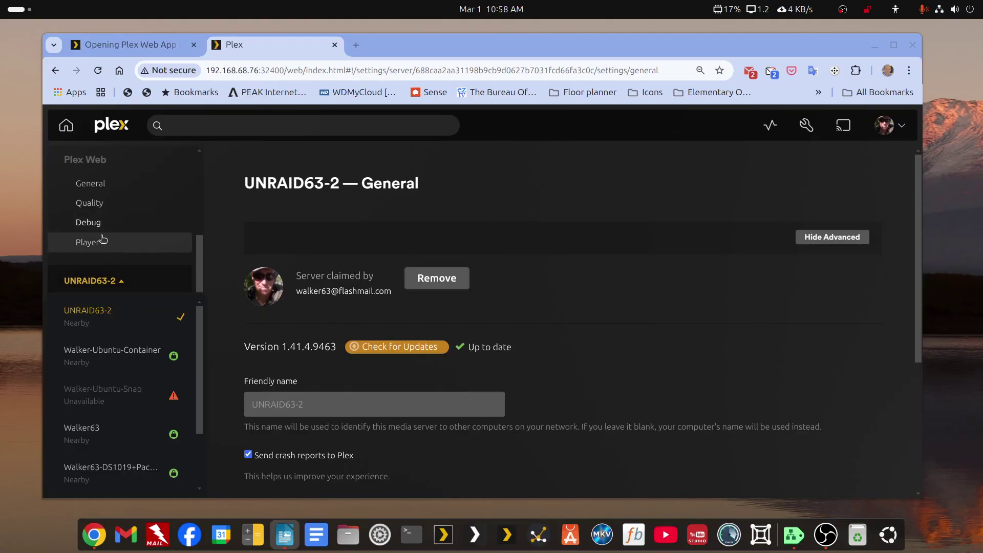
Filter Authorized Devices to Server to see UNRAID63-2 and Walker-Ubuntu-Container listed.
scroll(101, 245, "up", 3)
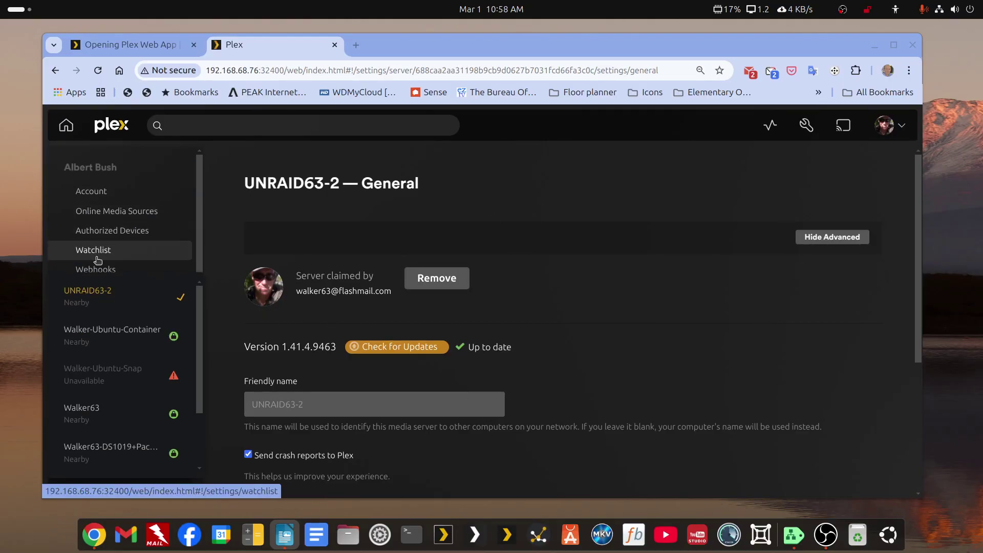
left_click(80, 233)
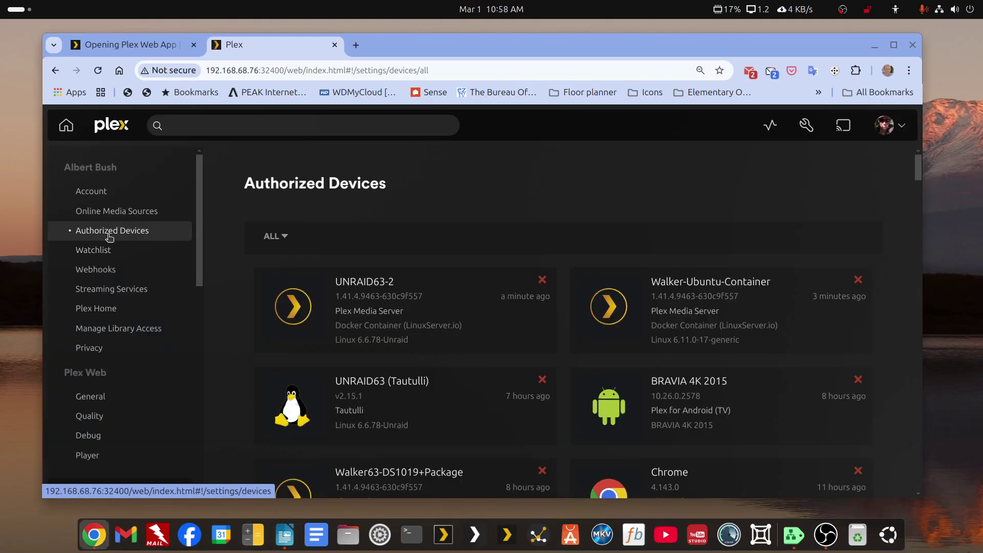
left_click(285, 236)
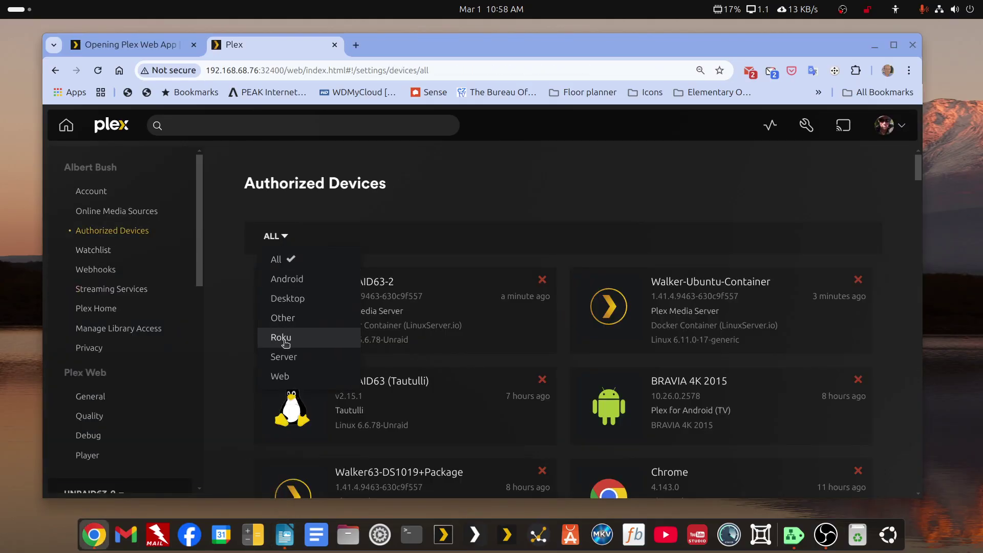
left_click(284, 357)
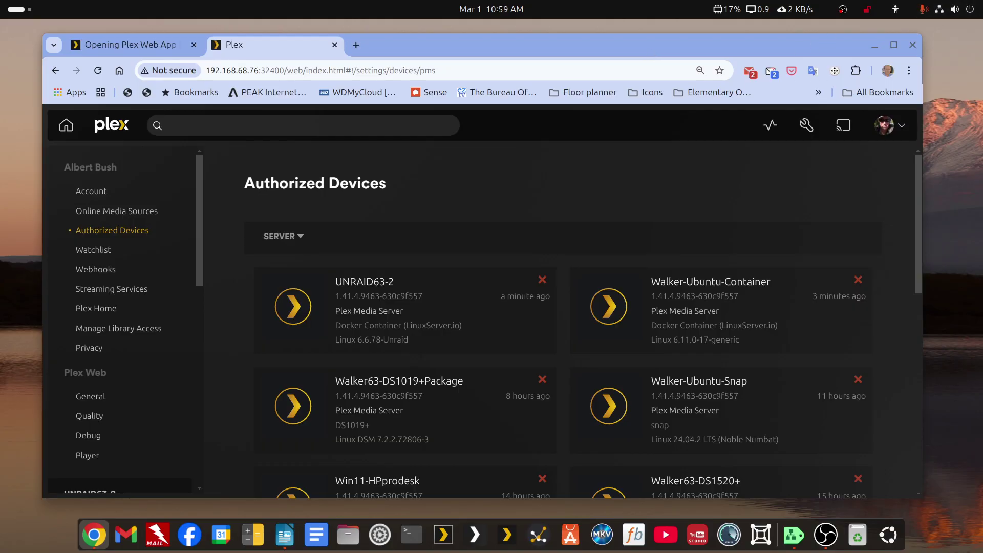
key("alt+Tab")
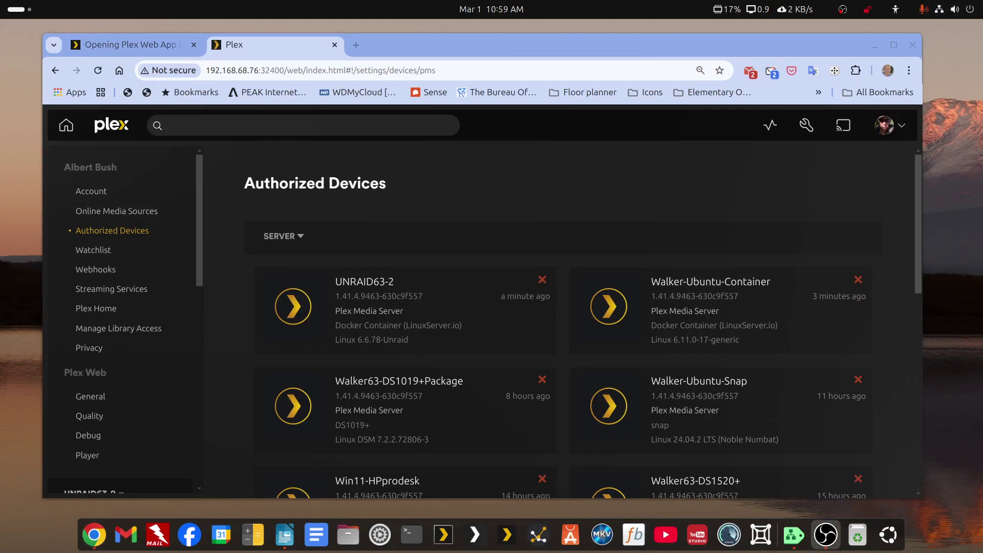